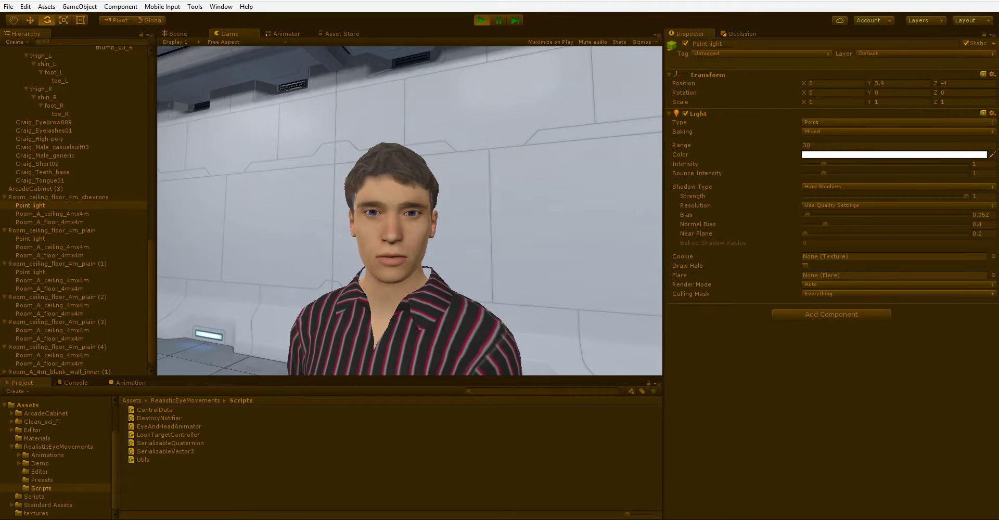
- Exit play mode and frame the male character in the Scene view
key("ctrl+p")
mouse_move(489, 243)
right_mouse_down()
mouse_move(420, 207)
mouse_move(499, 240)
mouse_move(473, 209)
mouse_move(476, 258)
right_mouse_up()
key("w")
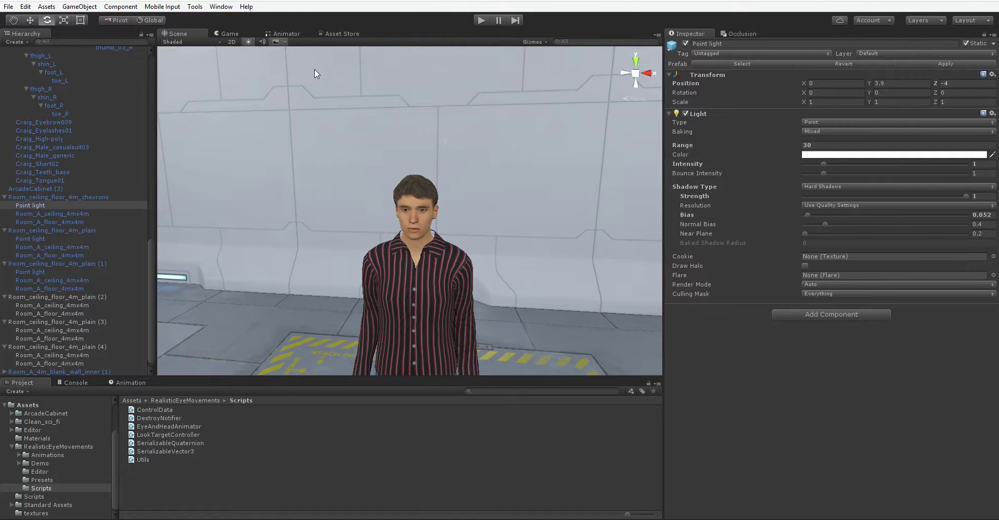
- View the Realistic Eye Movements page in the Asset Store and return to the character in the scene
left_click(344, 34)
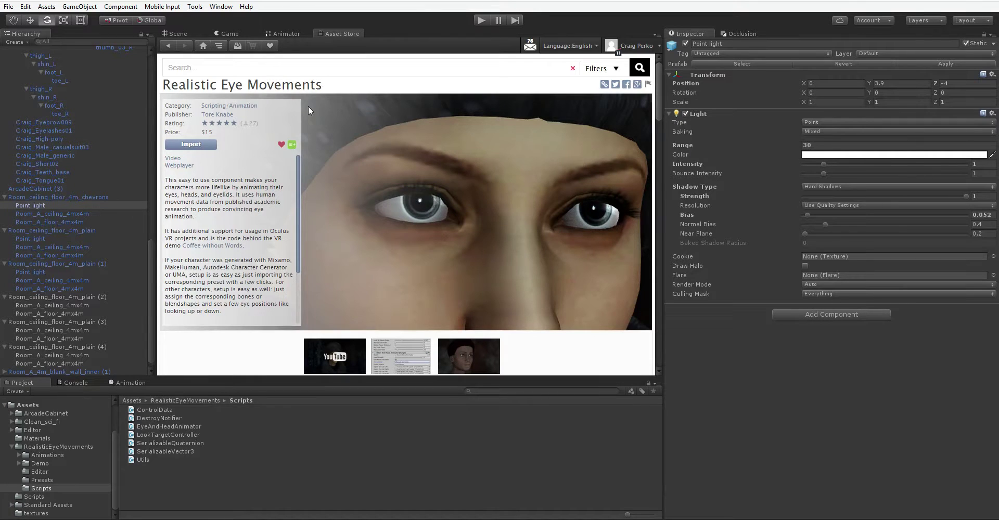
left_click(185, 33)
mouse_move(472, 274)
right_mouse_down()
mouse_move(482, 297)
mouse_move(485, 283)
right_mouse_up()
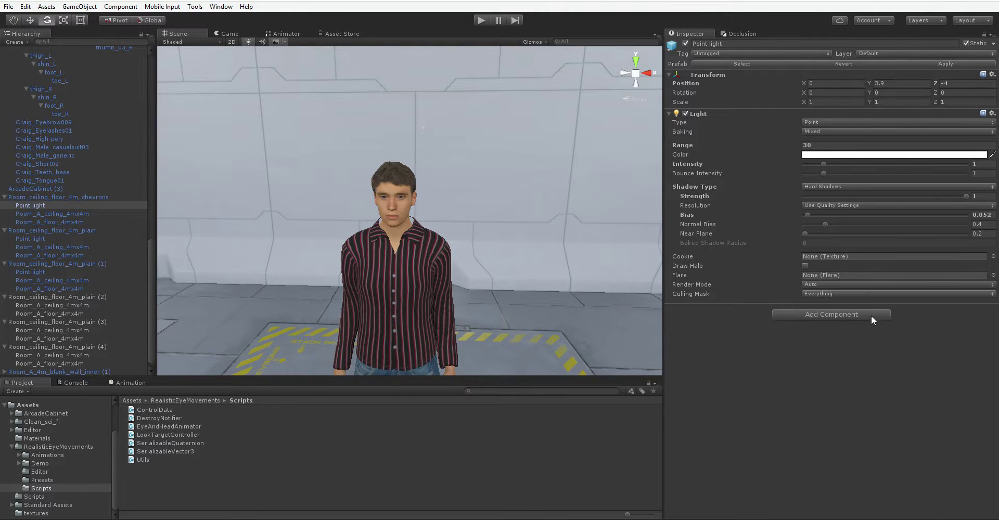
- Add the Eye And Head Animator component to the character's root object
scroll(90, 200, "up", 10)
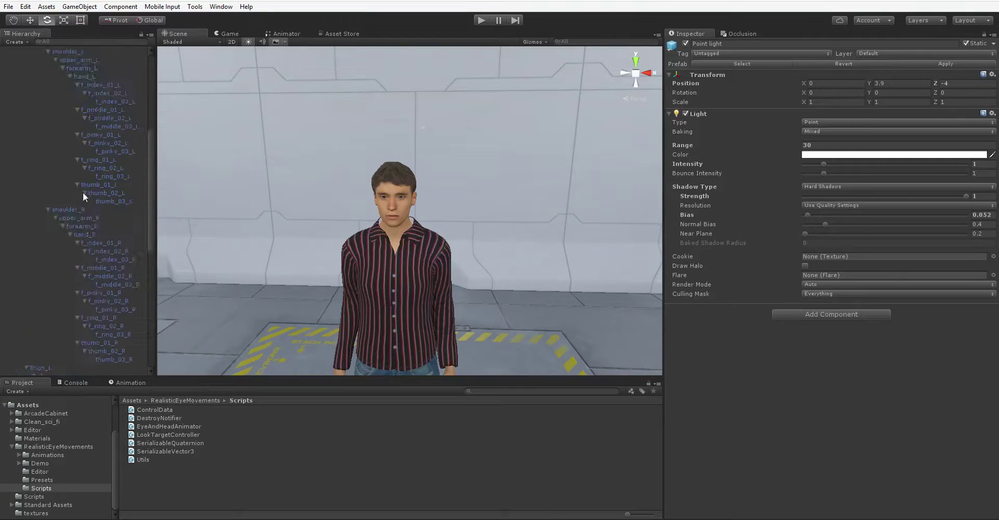
scroll(83, 192, "up", 6)
left_click(36, 110)
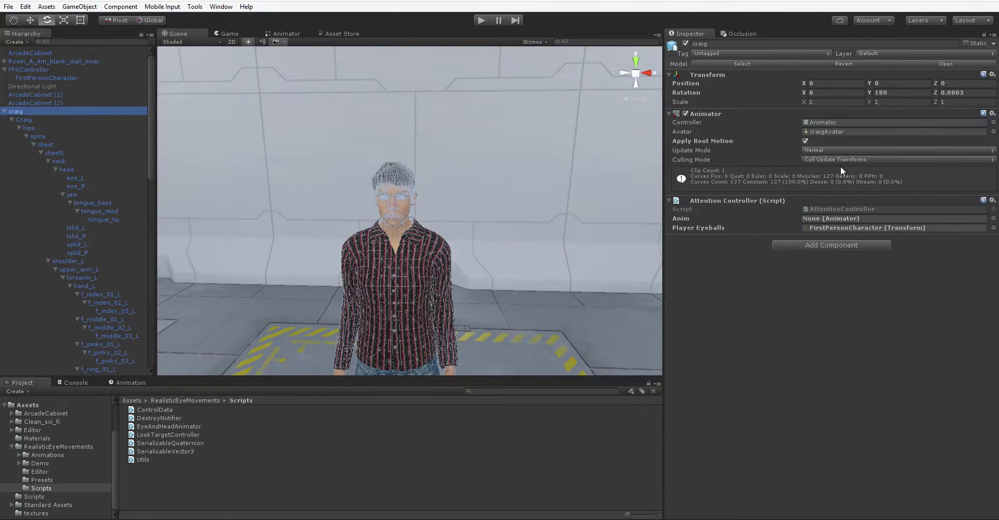
left_click(848, 245)
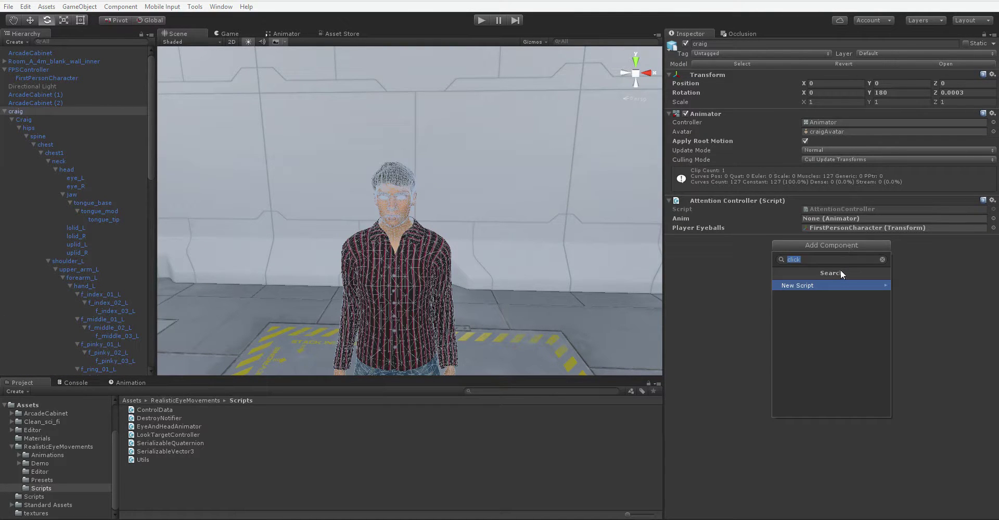
type("eye")
left_click(854, 286)
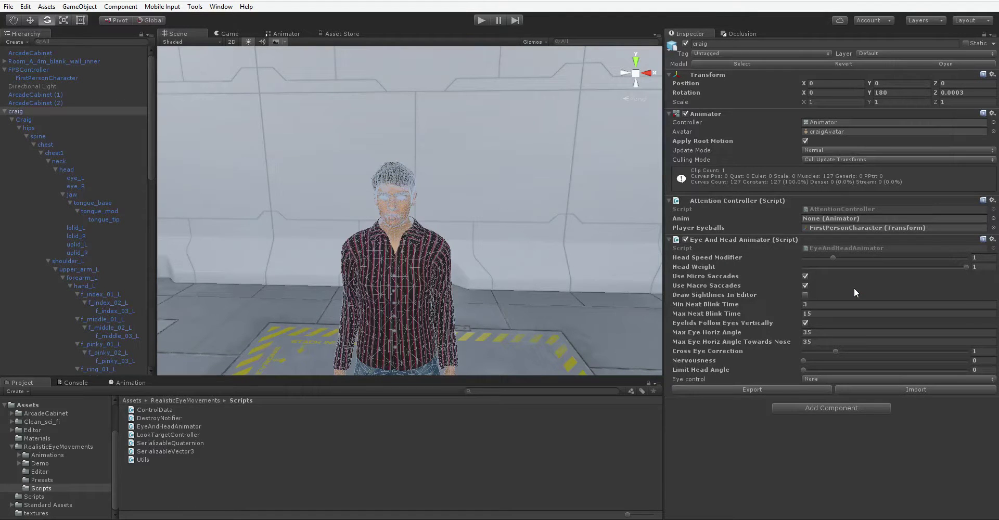
- Add the Look Target Controller component to the character
left_click(841, 412)
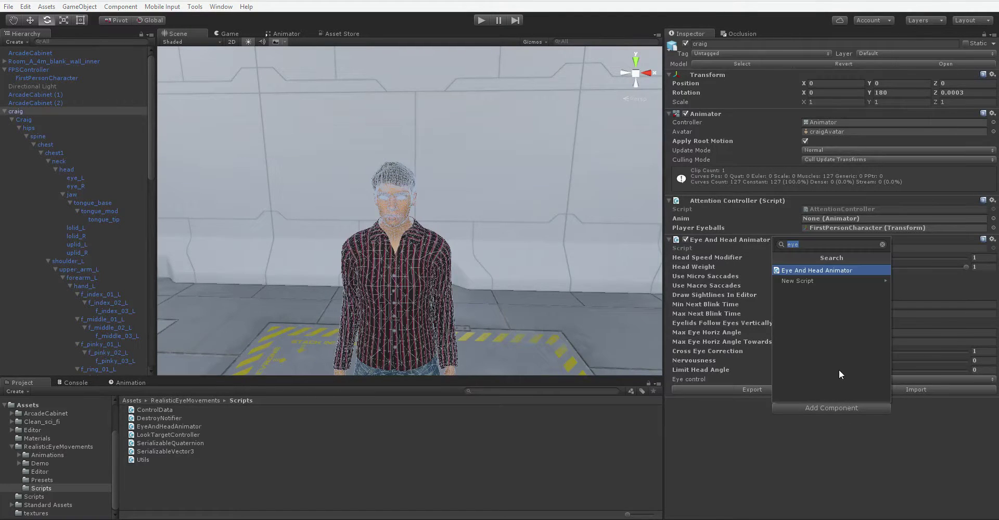
type("look")
left_click(854, 271)
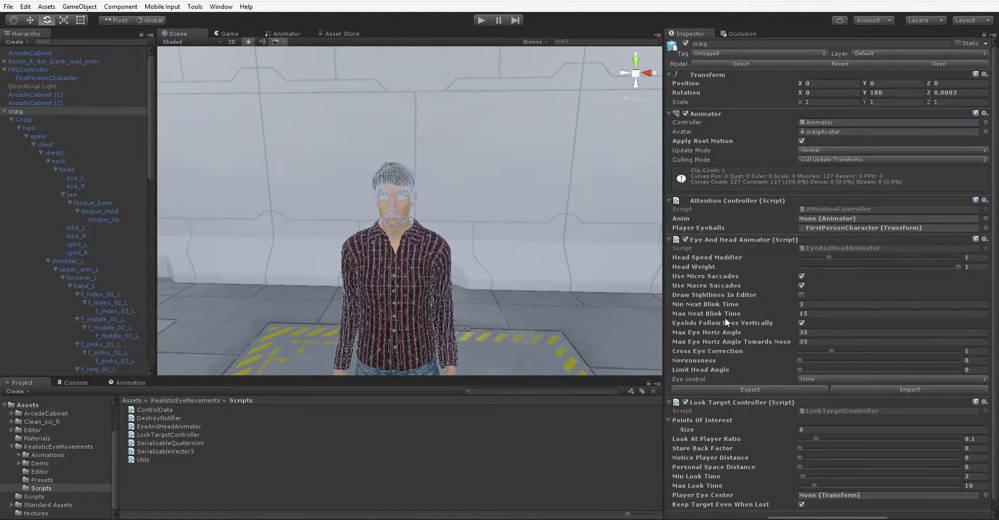
- Reselect the character's root object and expand its entire bone hierarchy
left_click(471, 254)
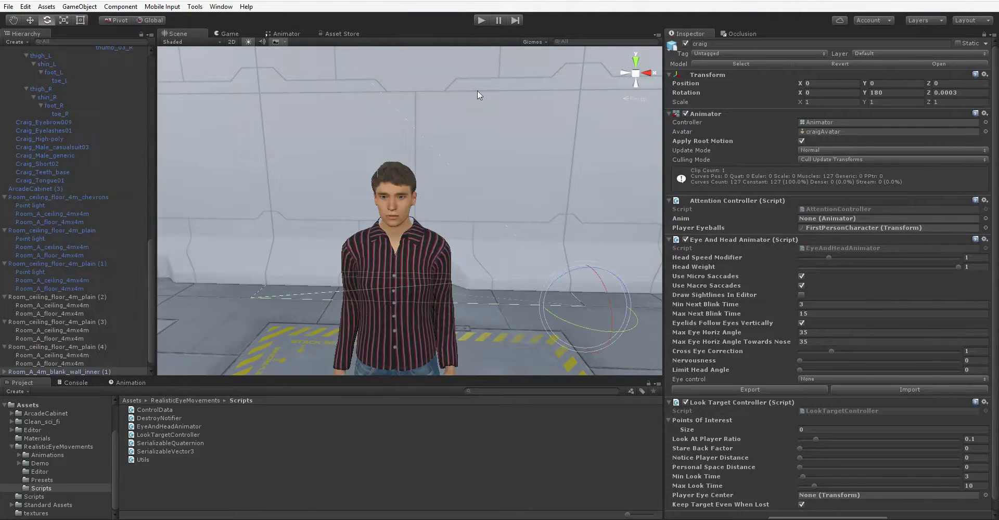
left_click(357, 342)
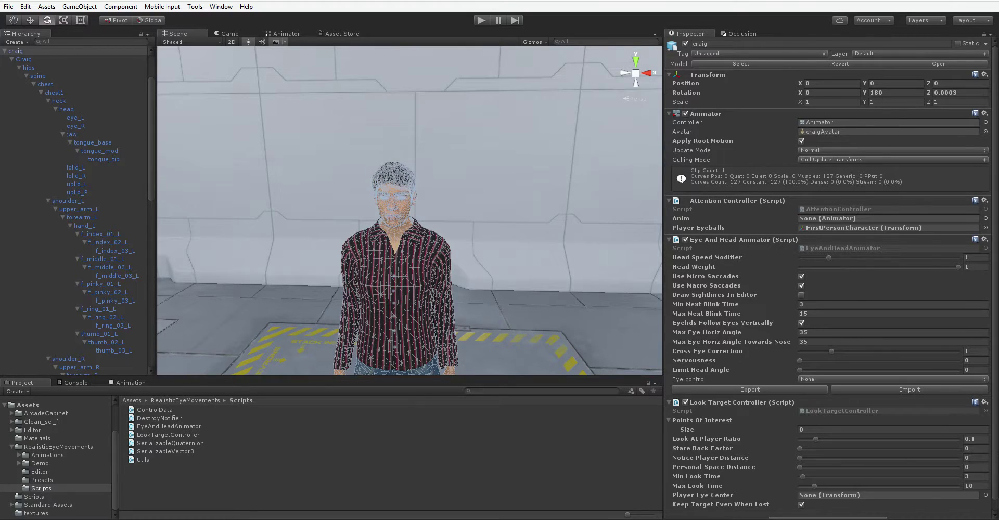
key("alt")
left_click(13, 59, "alt")
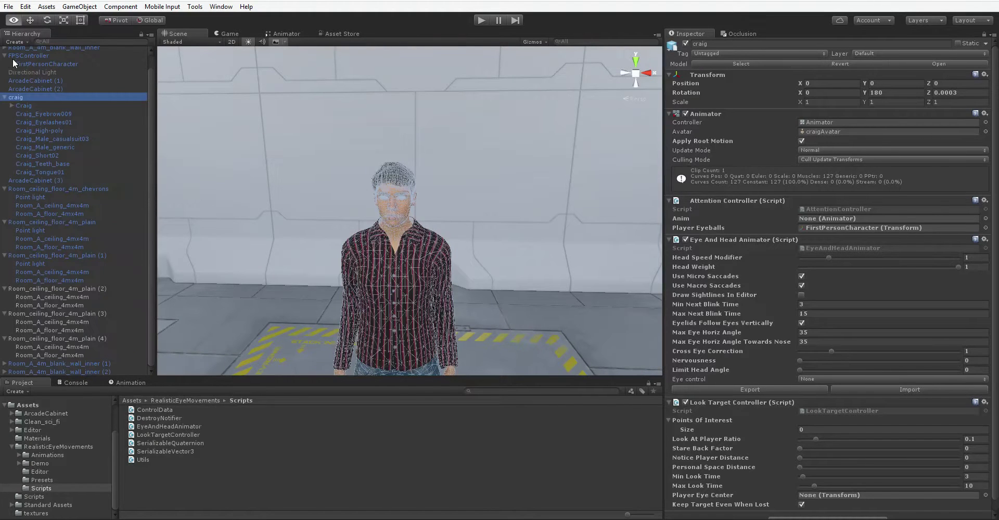
left_click(12, 105, "alt")
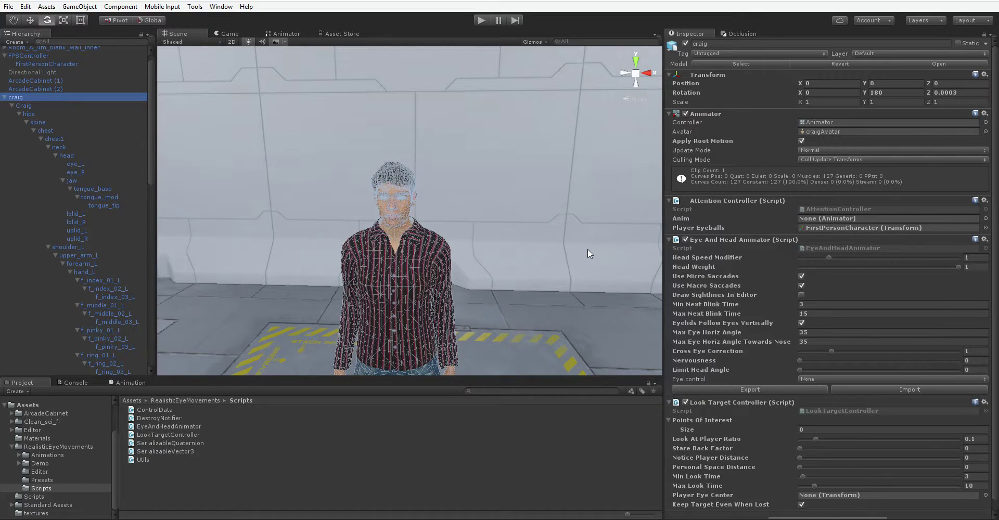
- Set the eye control to Mecanim eye bones and the eyelid control to Eyelid bones
left_click(827, 379)
left_click(832, 402)
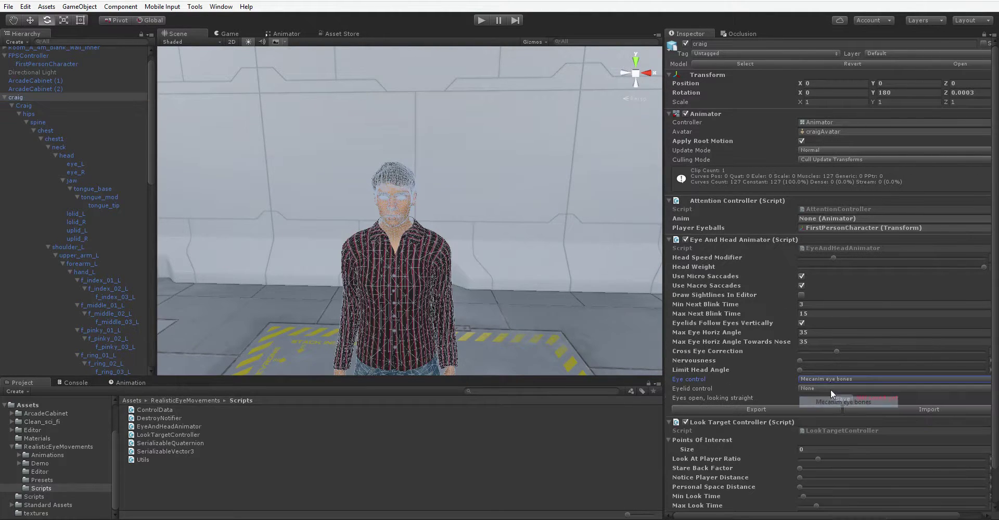
left_click(830, 387)
left_click(831, 406)
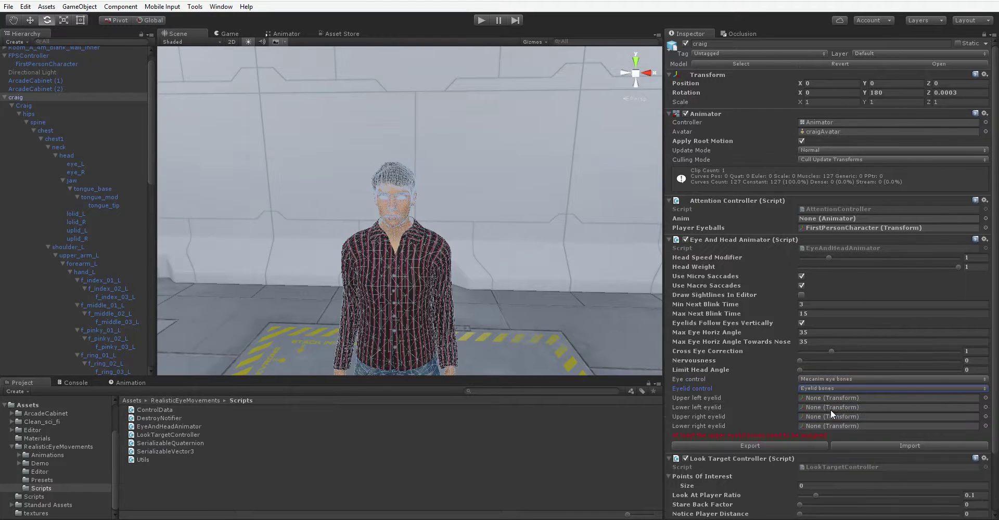
- Assign uplid_L, lolid_L, uplid_R and lolid_R as the upper left, lower left, upper right and lower right eyelids
left_click_drag(76, 214, 828, 409)
left_click_drag(83, 221, 841, 426)
left_click_drag(76, 230, 831, 399)
left_click_drag(71, 240, 828, 412)
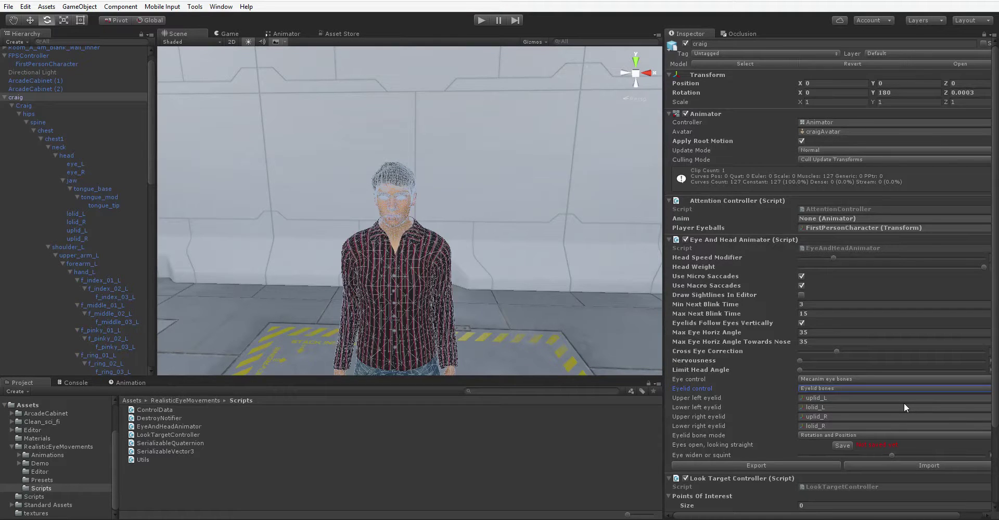
- Set the eyelid bone mode to Rotation and save the current pose as eyes open, looking straight
left_click(842, 435)
left_click(846, 458)
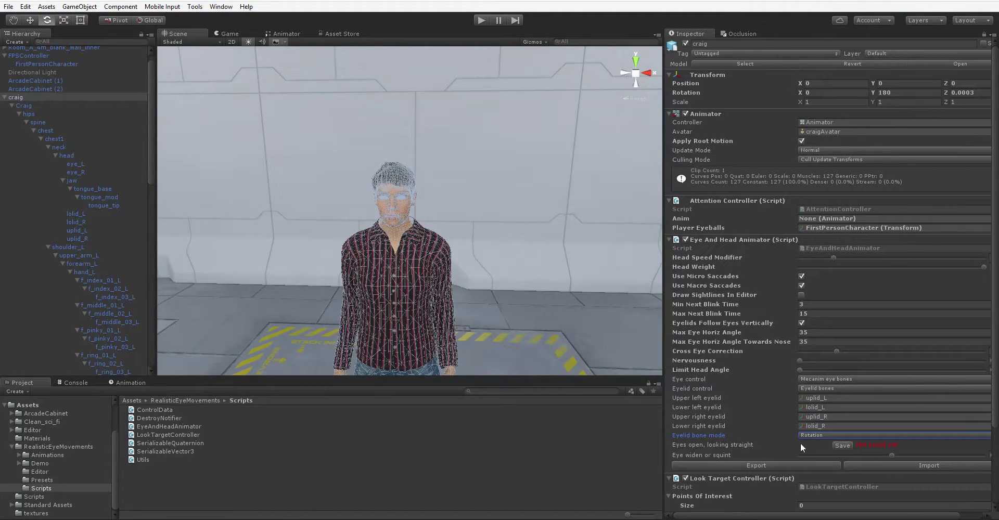
left_click(842, 446)
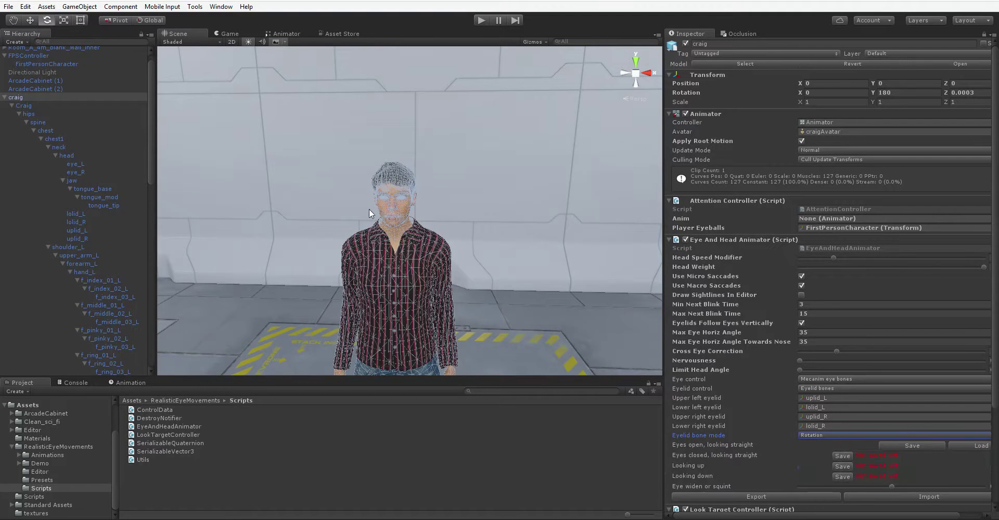
- Rotate uplid_L and uplid_R down until the eyes close and save the pose as eyes closed, looking straight
left_click(123, 230)
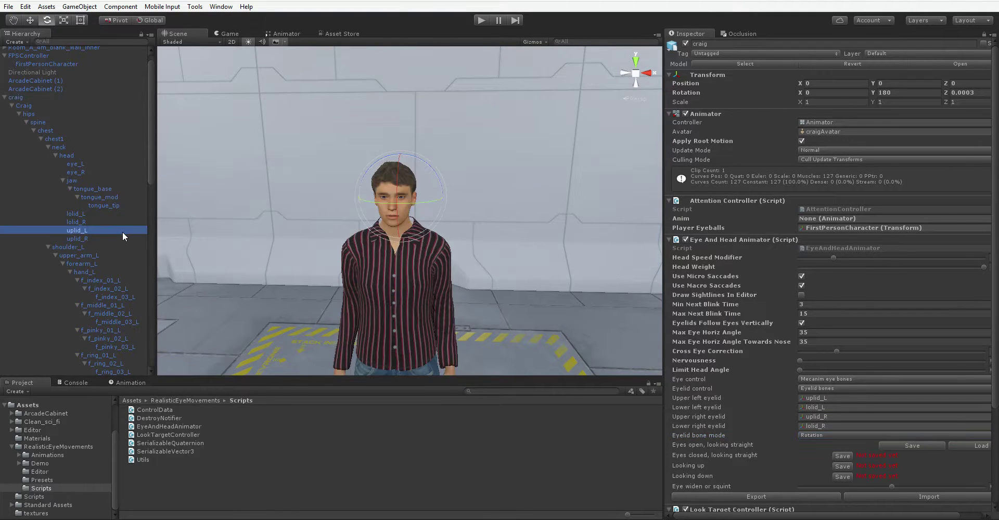
left_click(118, 236, "ctrl")
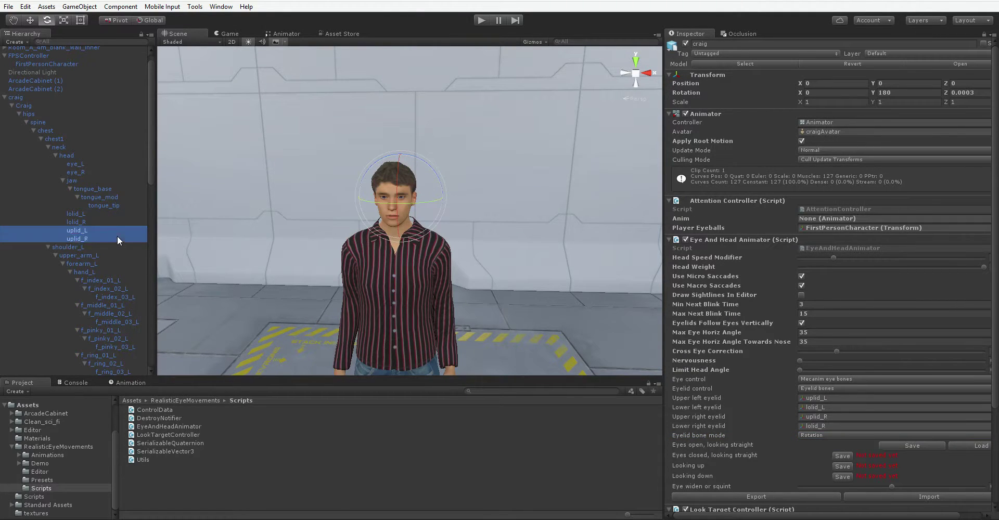
key("f")
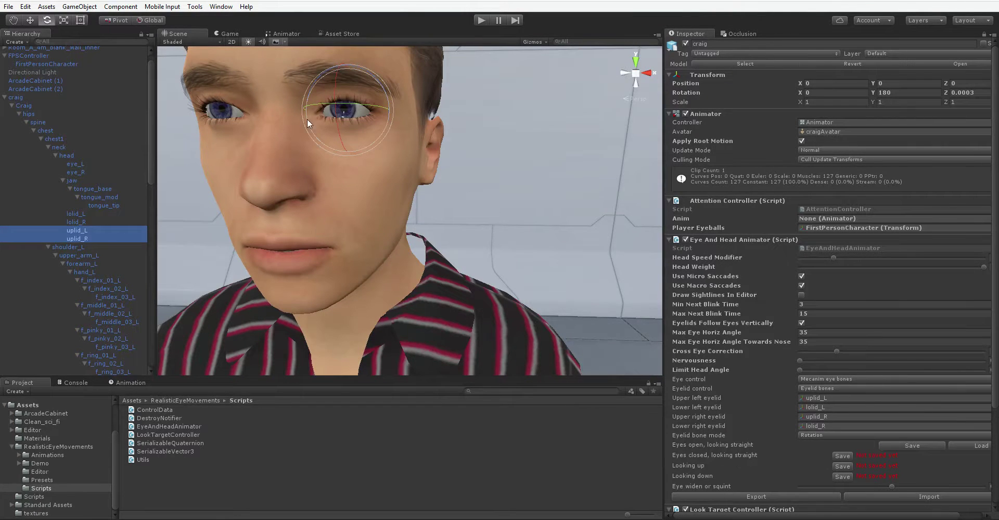
mouse_move(334, 120)
left_mouse_down()
mouse_move(346, 148)
mouse_move(336, 124)
mouse_move(334, 160)
mouse_move(326, 132)
left_mouse_up()
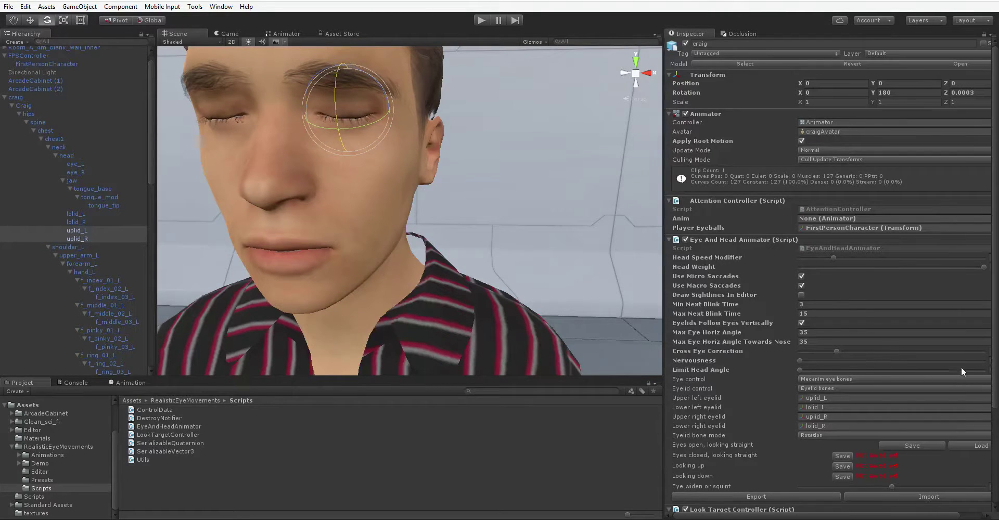
left_click(842, 456)
- Load the saved eyes-open pose and rotate eye_L and eye_R so that both eyes look up
left_click(970, 446)
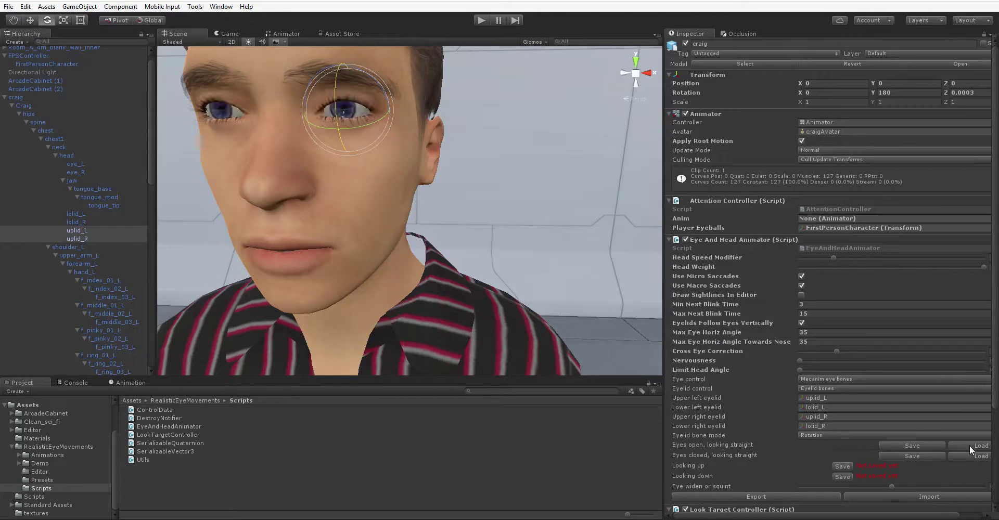
scroll(584, 283, "up", 1)
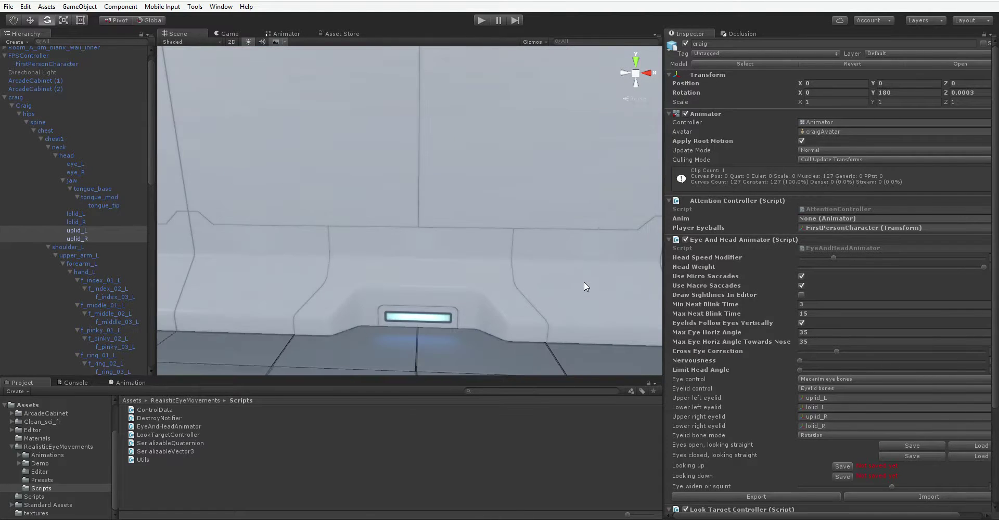
scroll(520, 275, "down", 2)
scroll(496, 271, "up", 1)
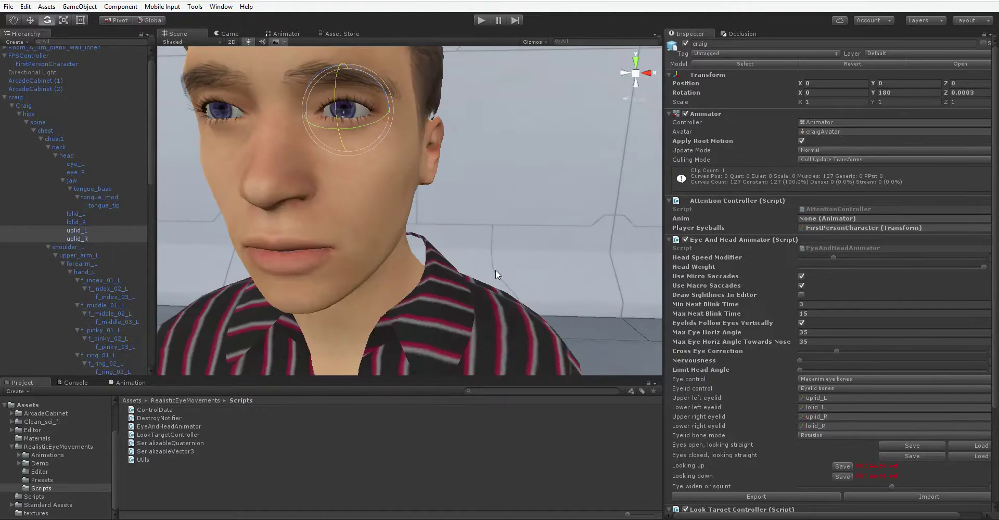
middle_click_drag(421, 275, 420, 274)
left_click(94, 169)
left_click(95, 165, "ctrl")
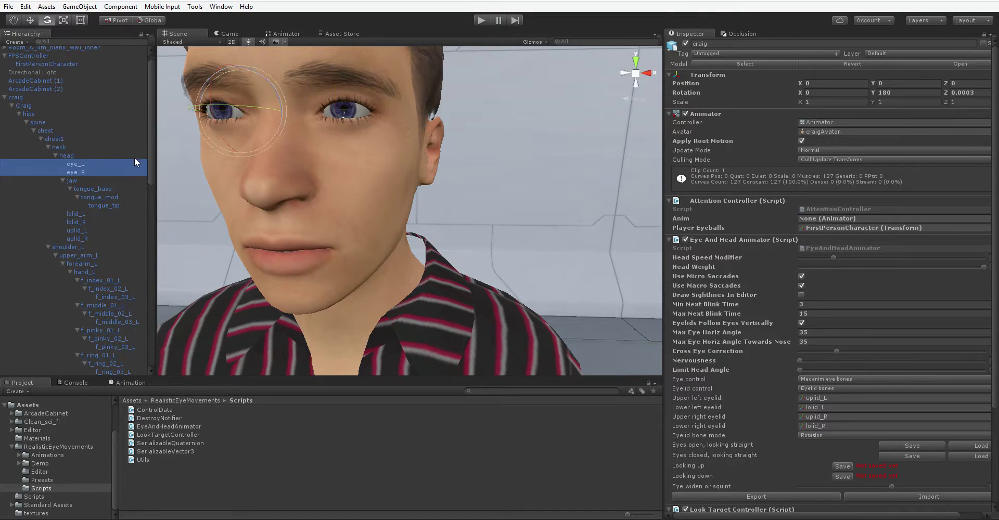
left_click_drag(221, 133, 217, 128)
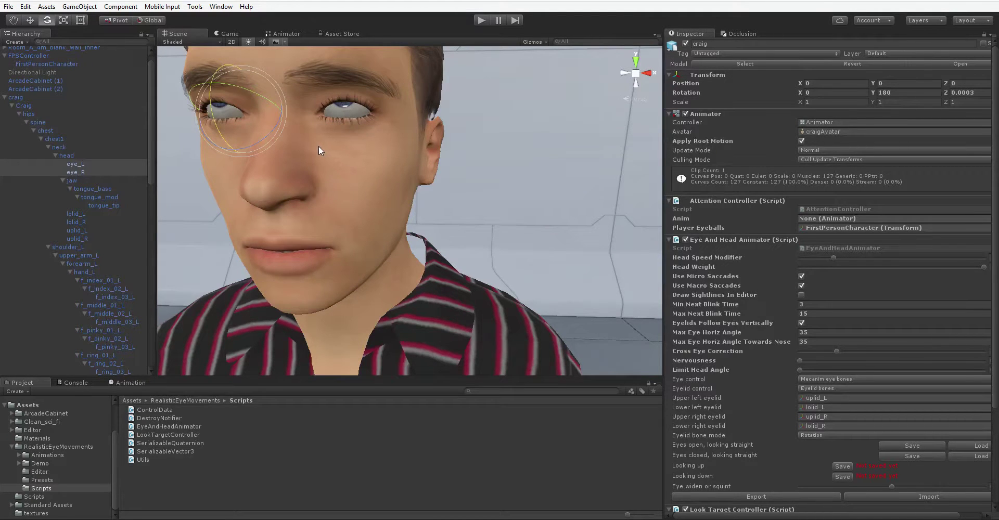
- Rotate uplid_L and uplid_R upward so the upper eyelids follow the raised gaze
left_click(93, 223)
left_click(89, 230)
left_click(89, 238, "ctrl")
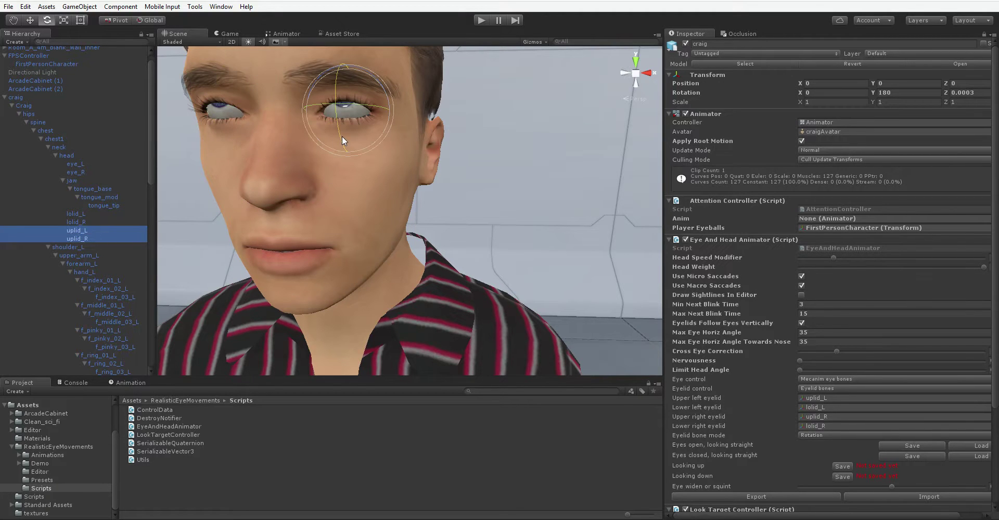
left_click_drag(342, 135, 342, 130)
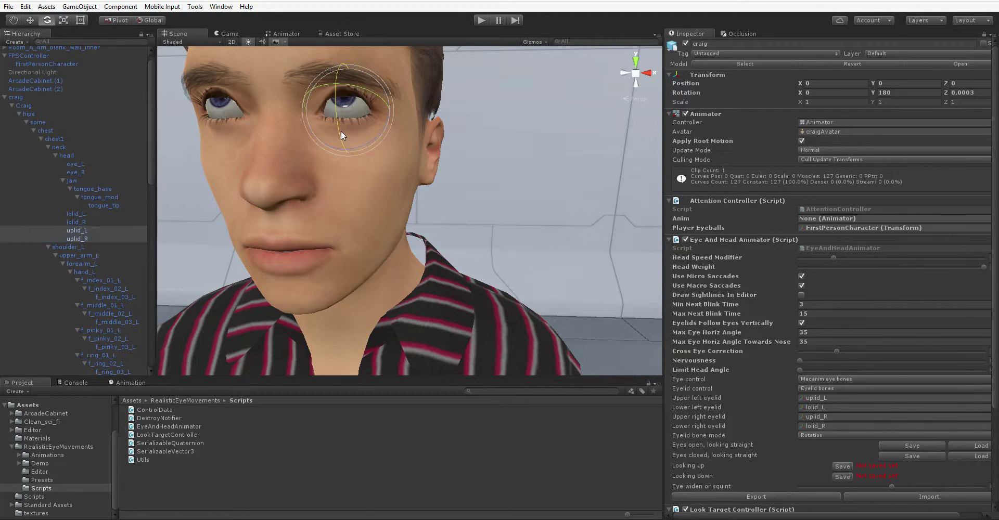
- Rotate lolid_L and lolid_R slightly upward and save the pose as Looking up
left_click(115, 214)
left_click(111, 222, "ctrl")
left_click_drag(336, 134, 338, 129)
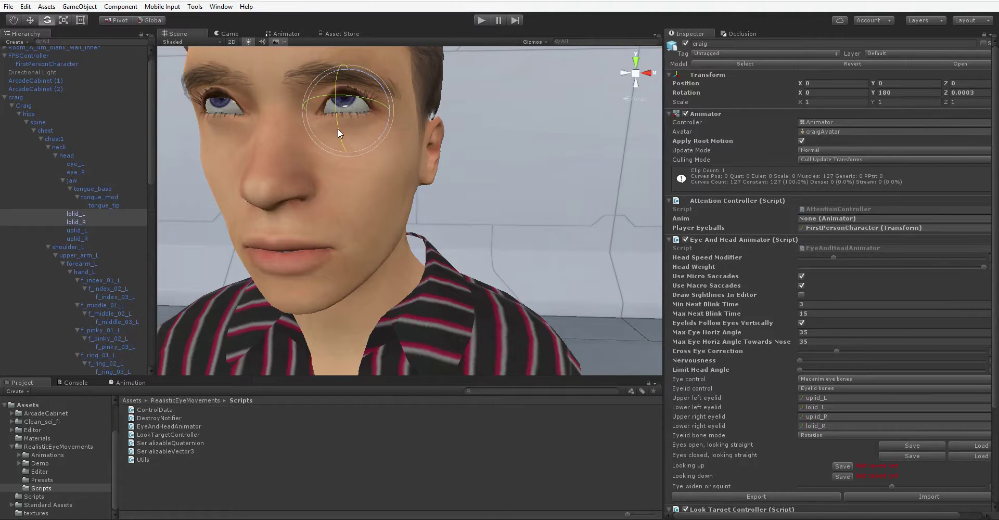
left_click(848, 466)
- Load the saved eyes-open pose and rotate eye_L and eye_R so that both eyes look down
left_click(958, 445)
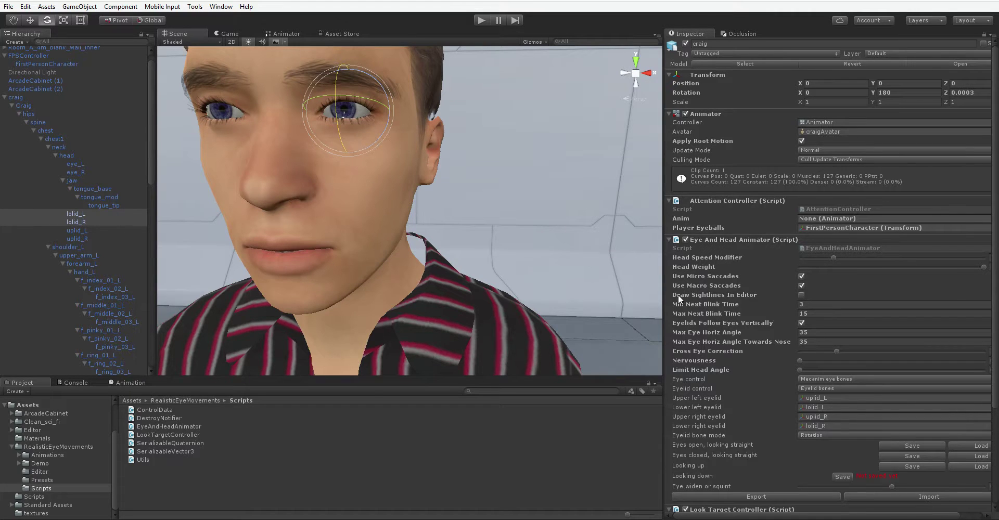
left_click(102, 173)
left_click(98, 164, "shift")
left_click_drag(223, 124, 221, 138)
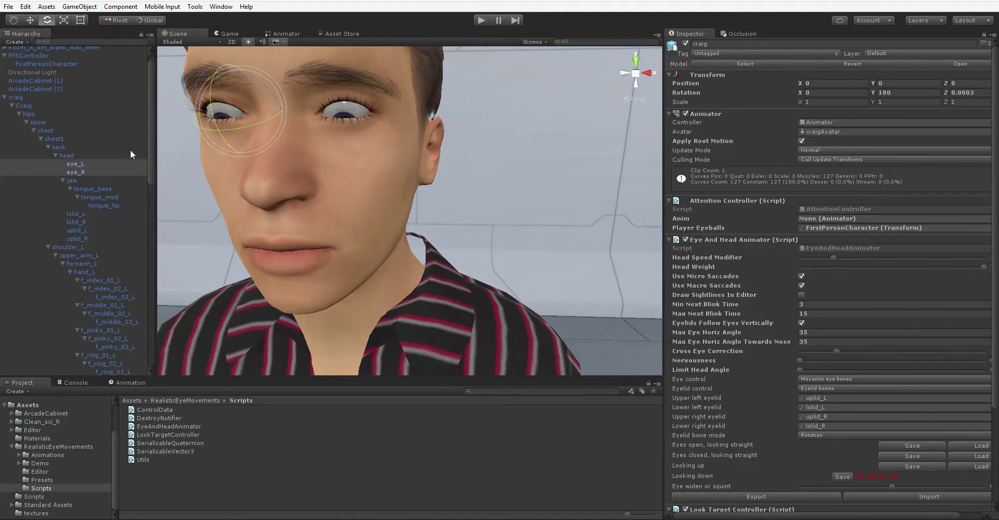
- Rotate lolid_L and lolid_R so the lower eyelids follow the downward gaze
left_click(88, 221)
left_click(93, 214, "shift")
left_click_drag(221, 143, 182, 180)
- Lower uplid_L and uplid_R over the eyes, save the pose as Looking down, and load the eyes-open pose
left_click(98, 230)
left_click(98, 238, "shift")
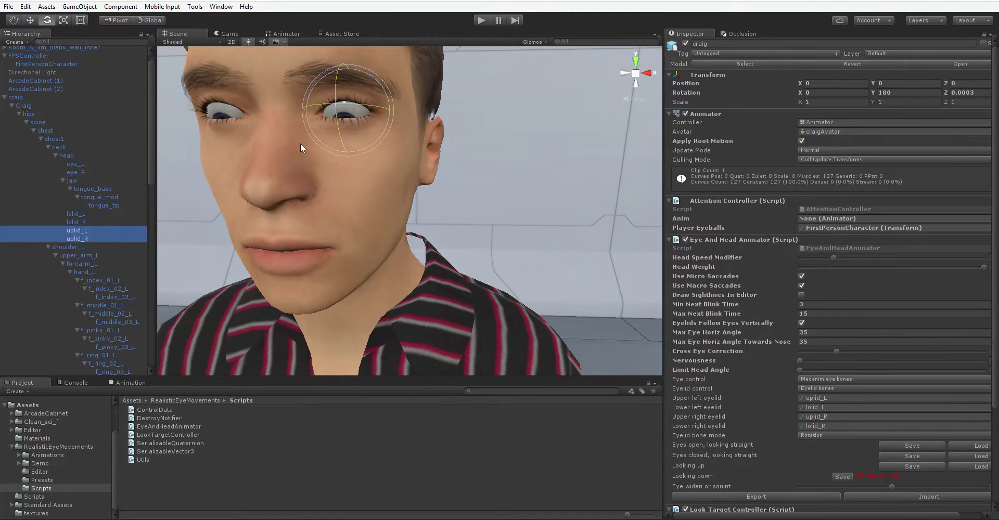
left_click_drag(342, 136, 342, 137)
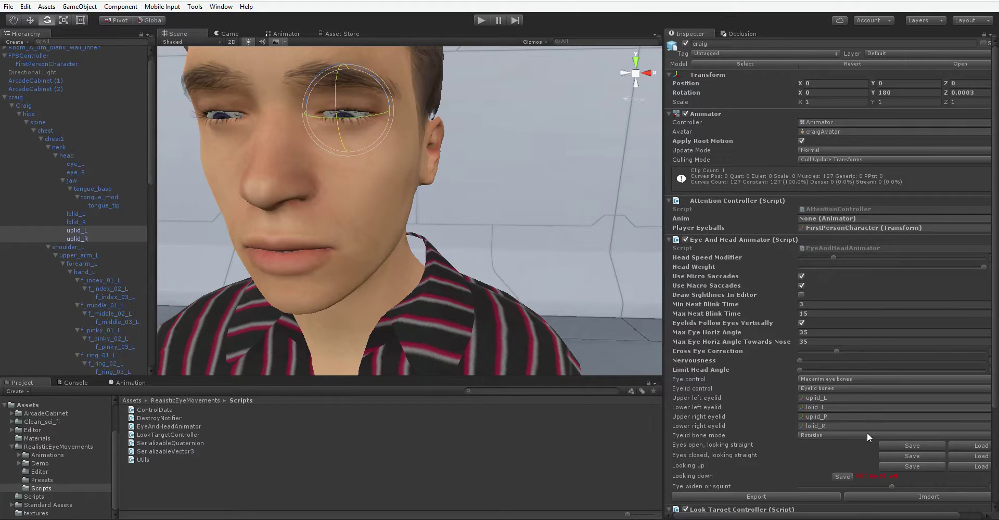
left_click(843, 477)
left_click(977, 447)
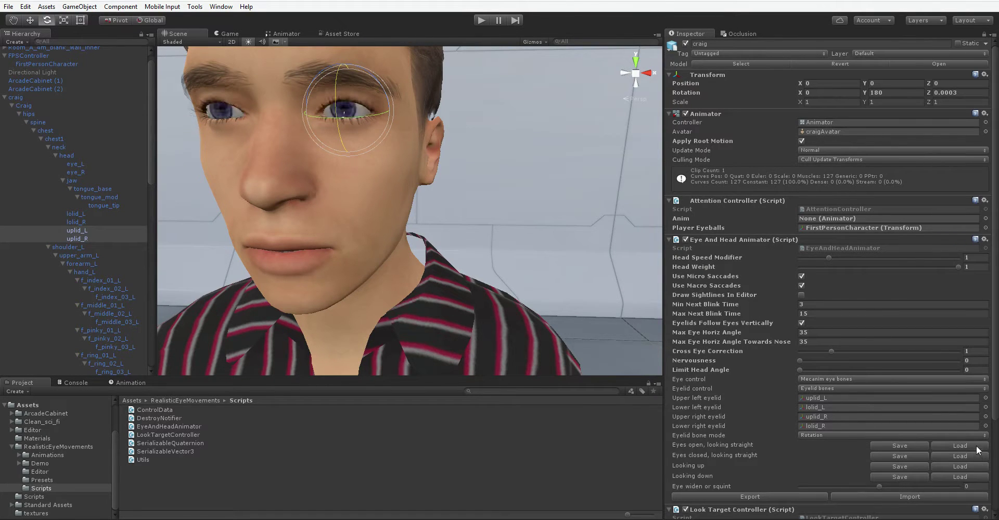
- Play the scene and walk up to and around the character to check how his head and eyes move, ending with playback stopped
left_click(480, 21)
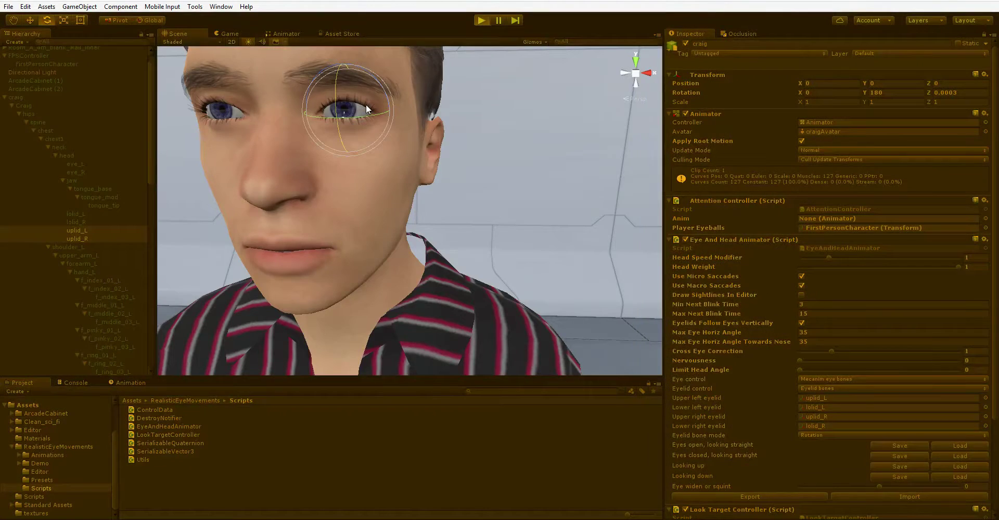
key("w")
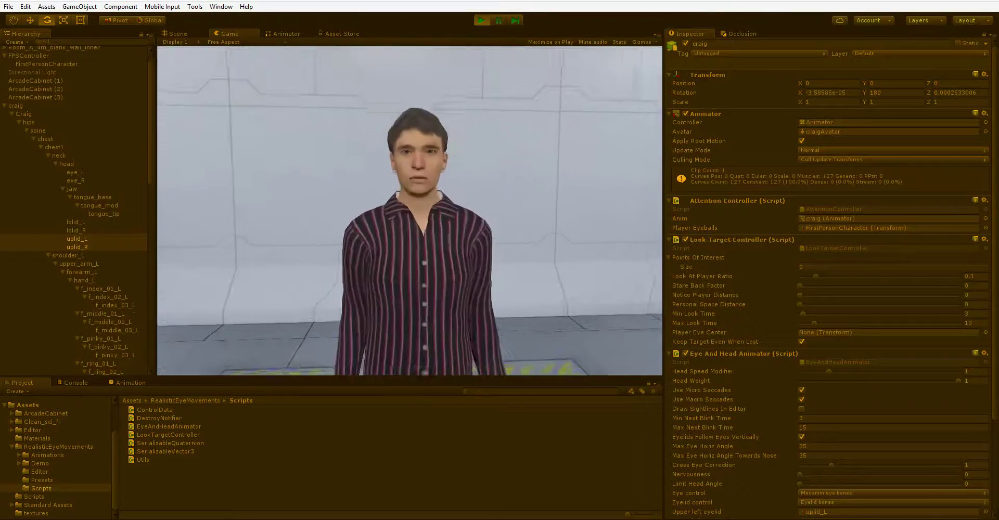
key("a")
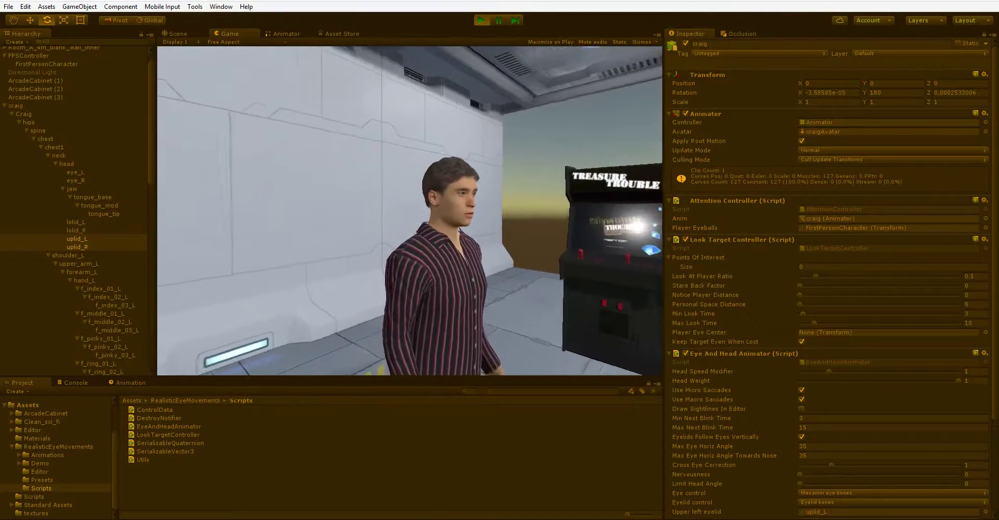
key("w")
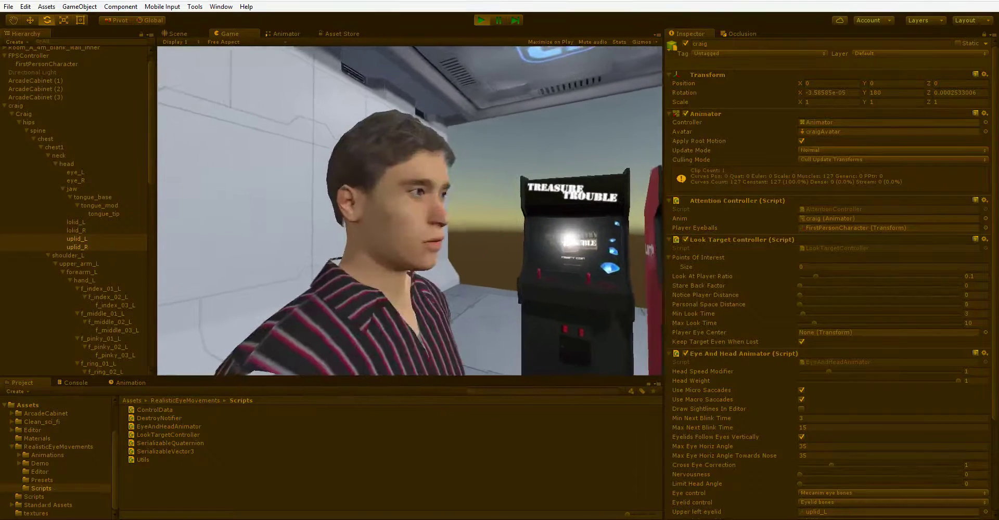
key("d")
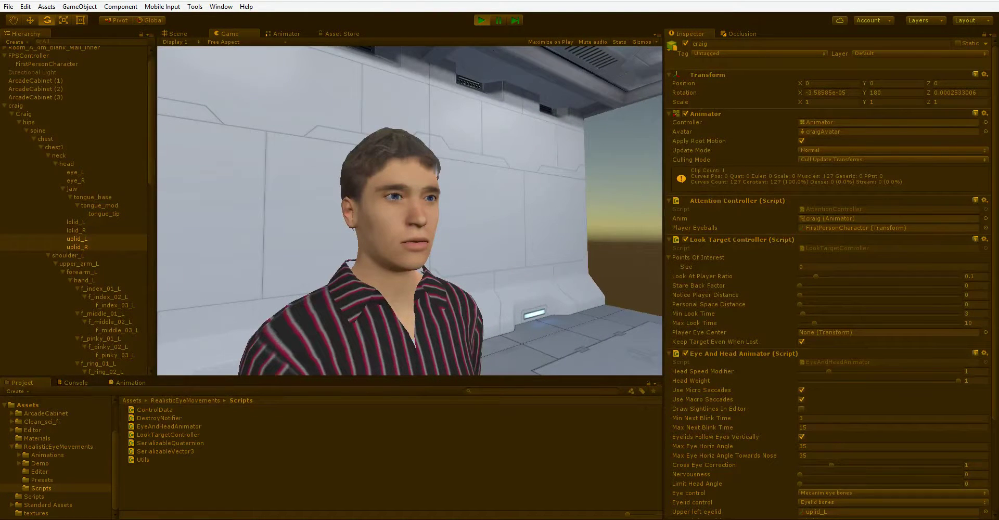
key("w")
key("s")
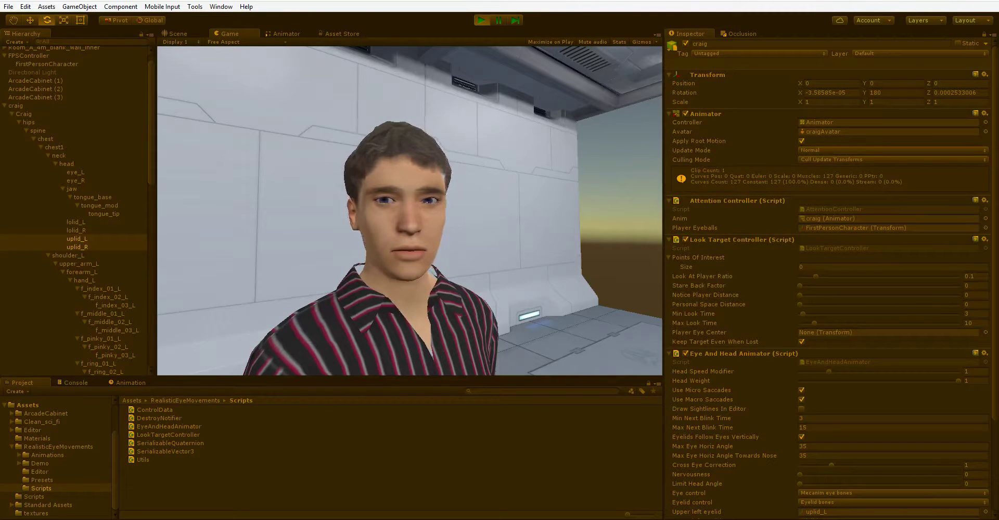
key("d")
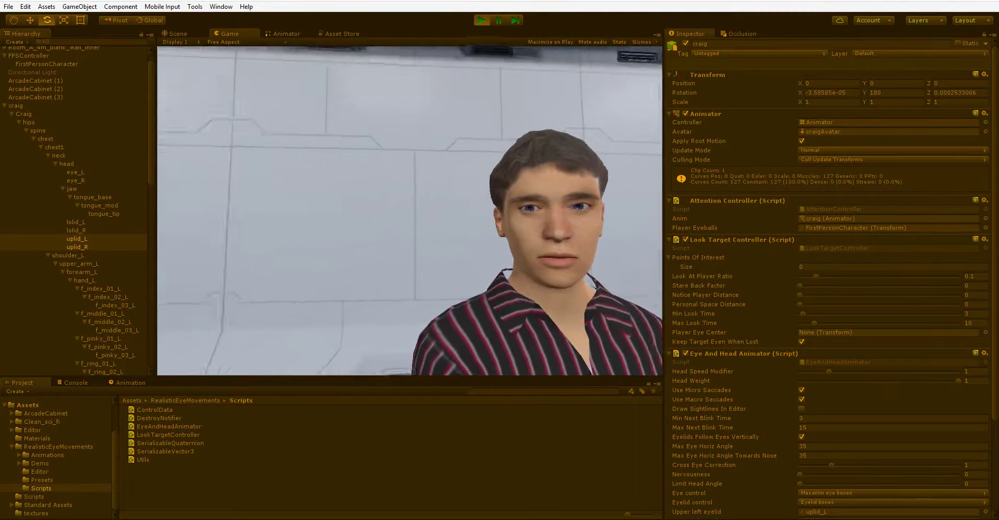
key("d")
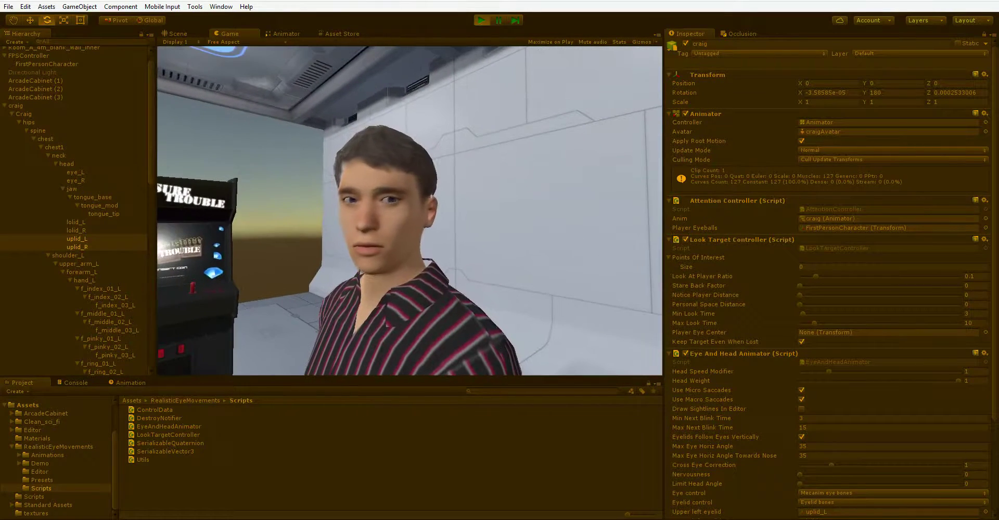
key("a")
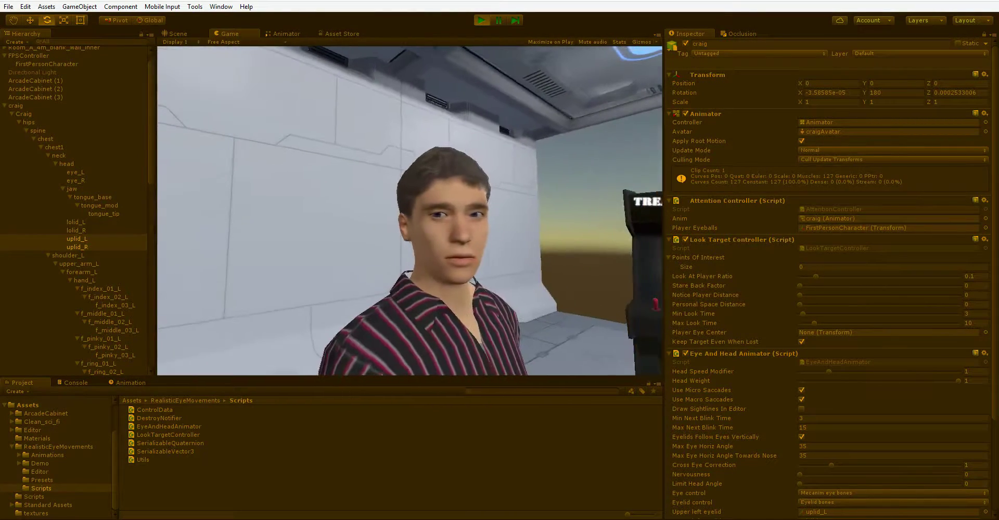
key("d")
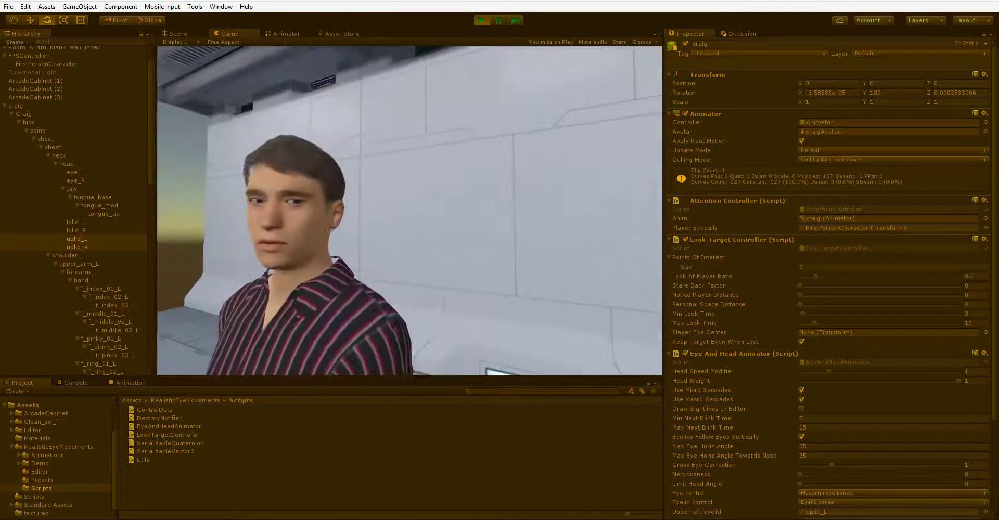
key("a")
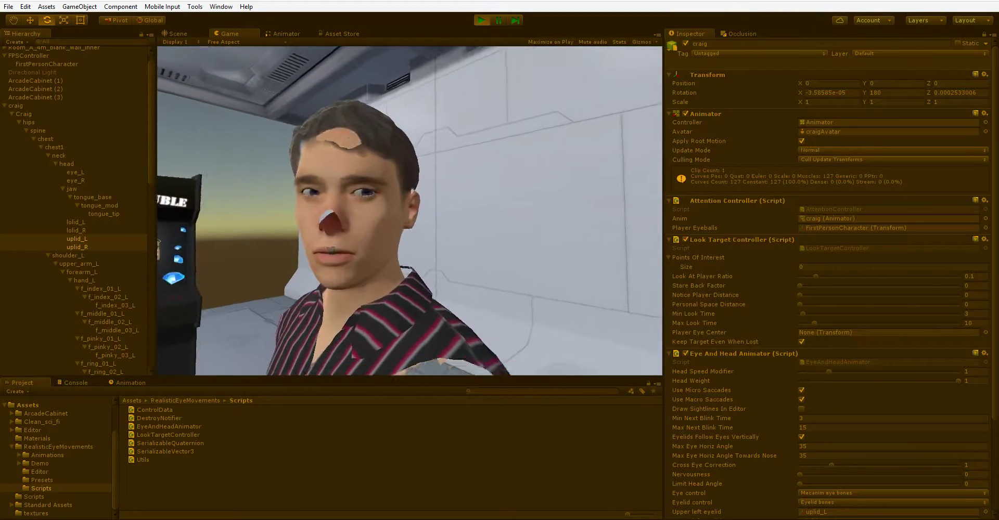
key("a")
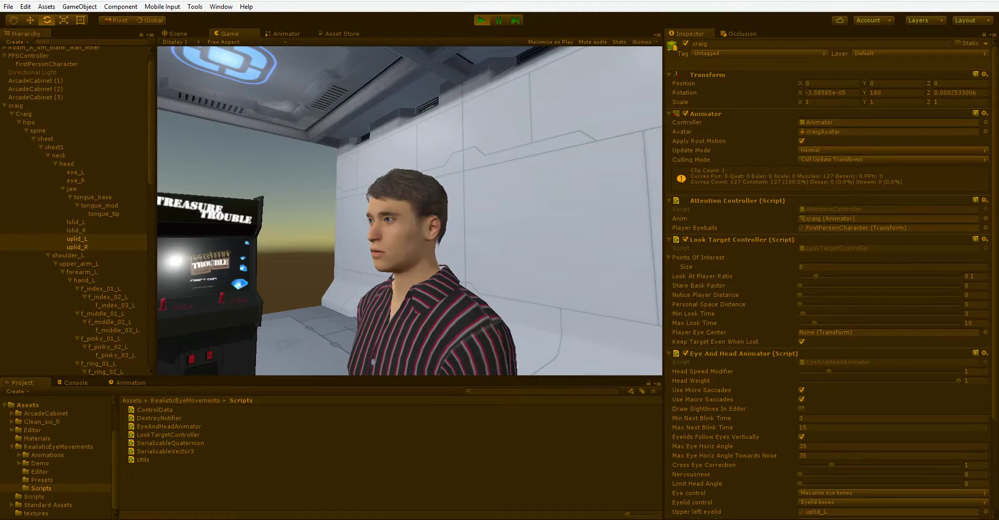
key("ctrl+p")
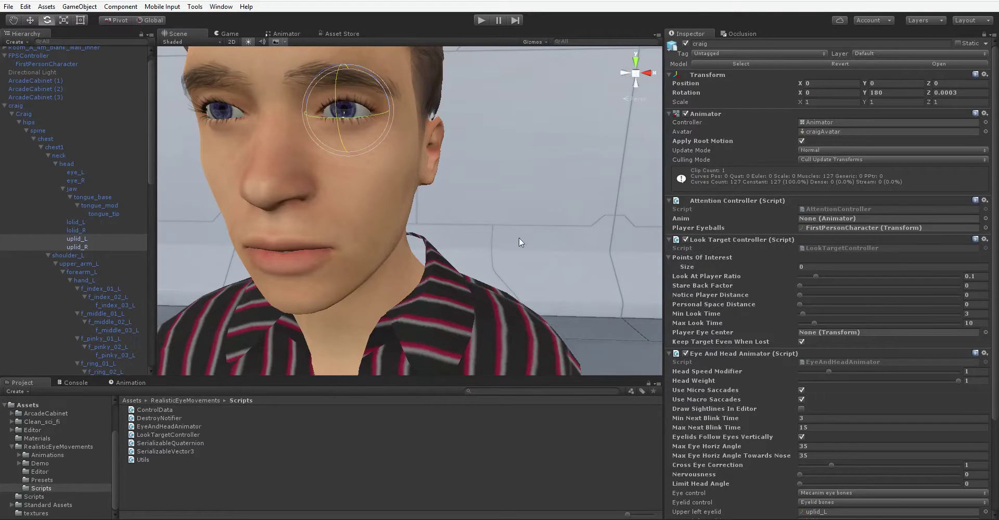
- Add the ceiling Point light above the arcade cabinets to the Points Of Interest of craig's Look Target Controller
scroll(467, 223, "down", 10)
left_click_drag(470, 224, 532, 178, "alt")
right_click_drag(351, 297, 406, 364)
left_click(522, 100)
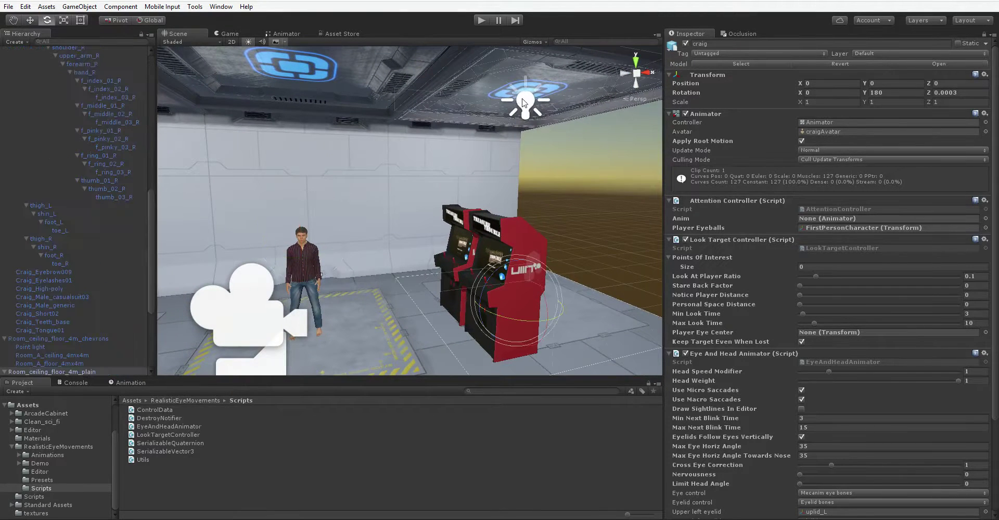
left_click(530, 107)
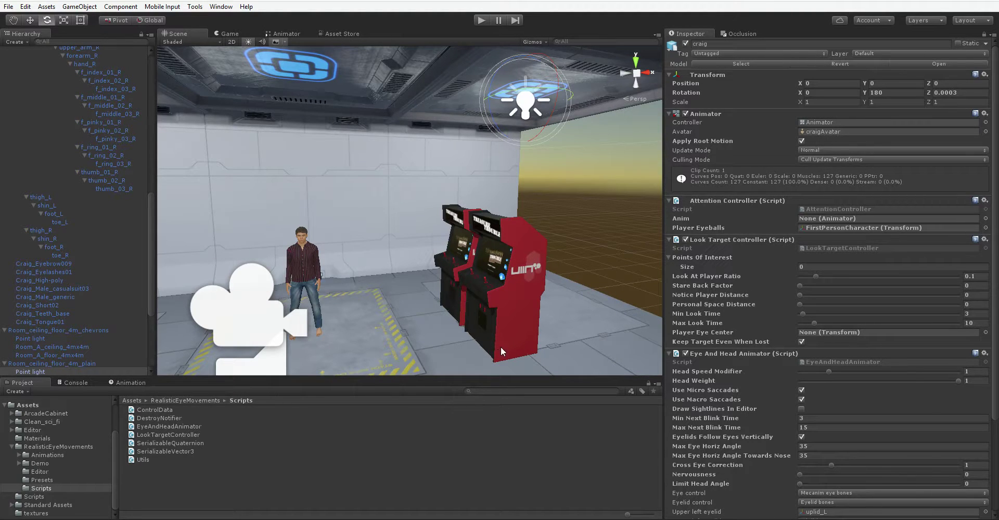
scroll(65, 374, "down", 1)
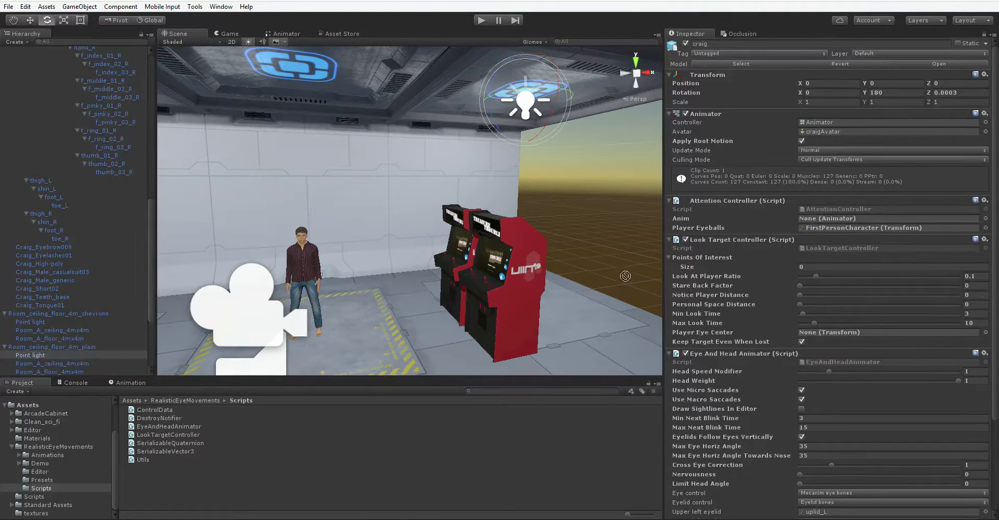
left_click_drag(634, 275, 702, 258)
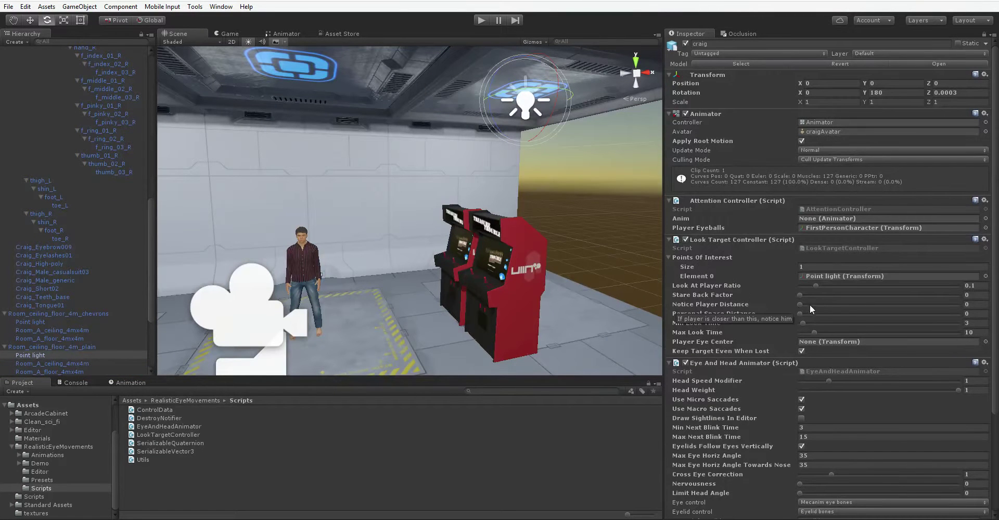
- Set the Look Target Controller's Stare Back Factor to 0.492 and its Personal Space Distance to 0.55
left_click_drag(806, 296, 873, 295)
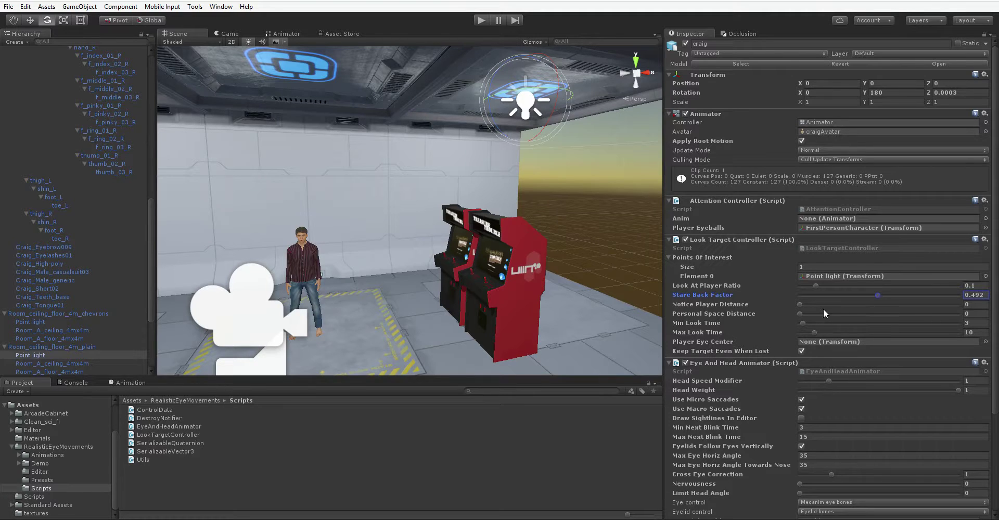
left_click_drag(807, 314, 838, 314)
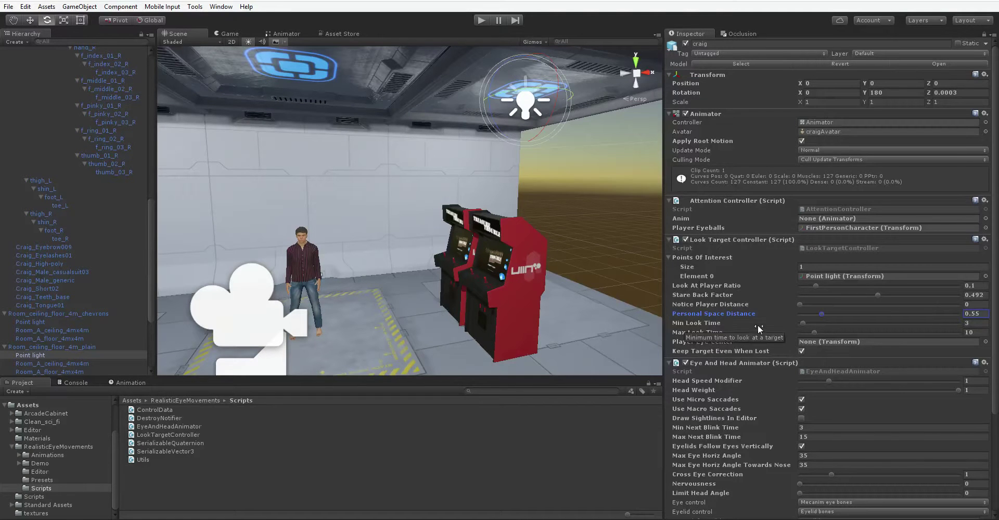
- Enable Draw Sightlines In Editor on the Eye And Head Animator and set Nervousness to 5.15
scroll(756, 406, "down", 4)
scroll(763, 408, "down", 2)
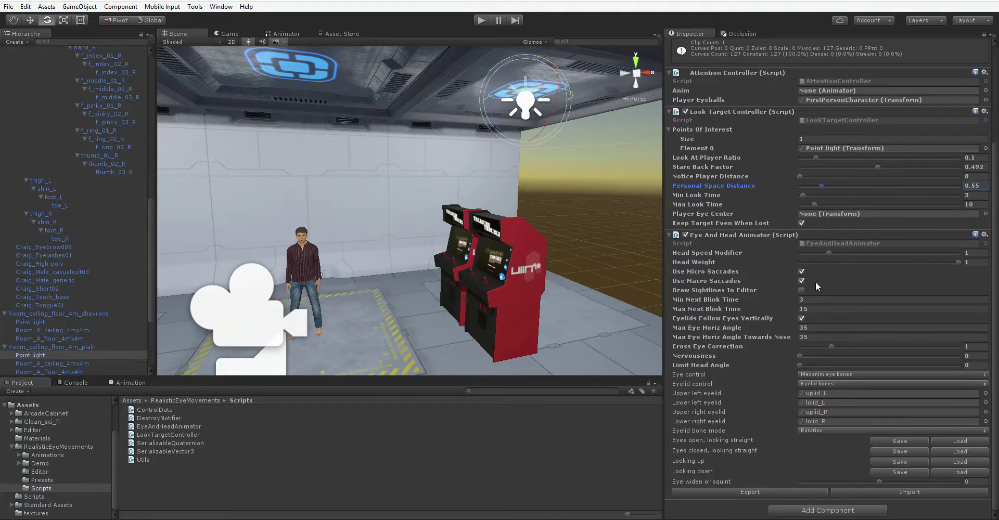
left_click(802, 291)
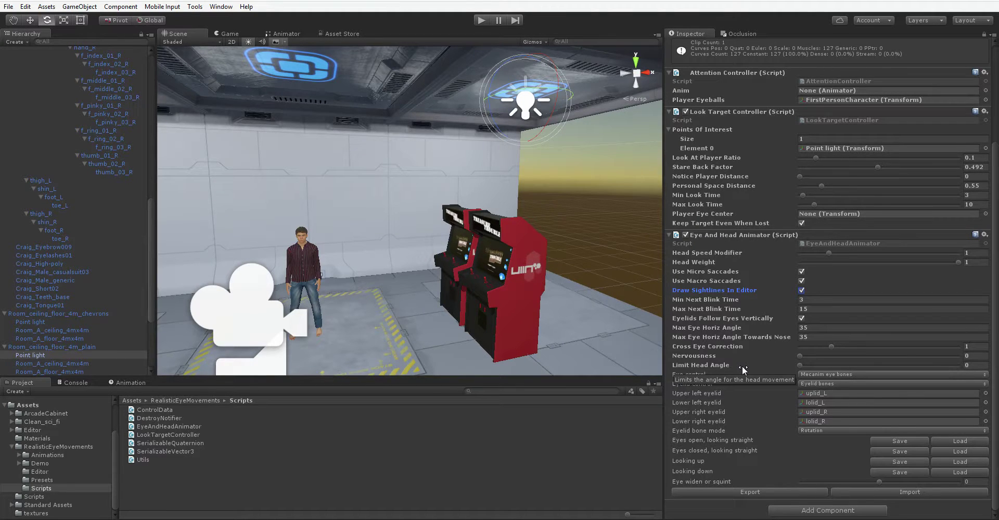
left_click(882, 356)
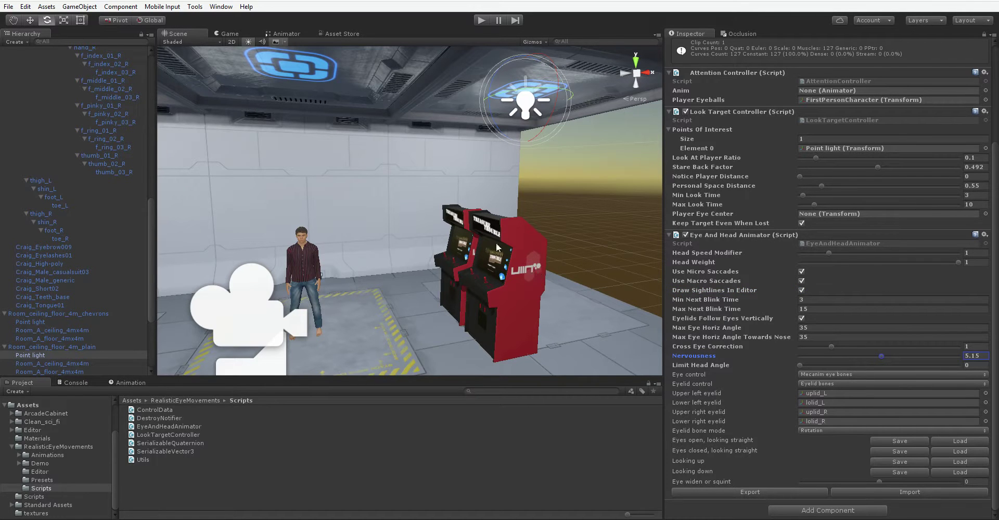
- Play the scene, approach the character, and back away to compare his gaze direction with the ceiling light
left_click(481, 19)
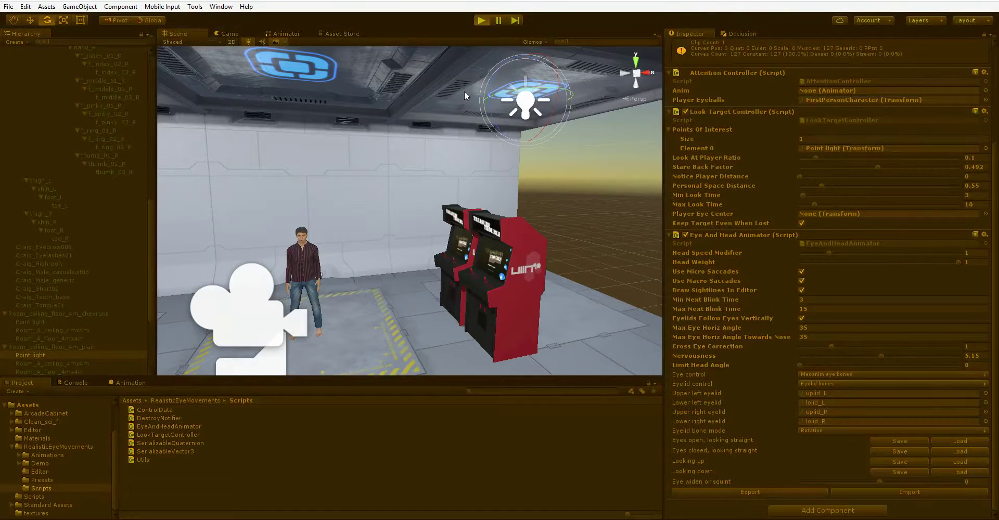
key("w")
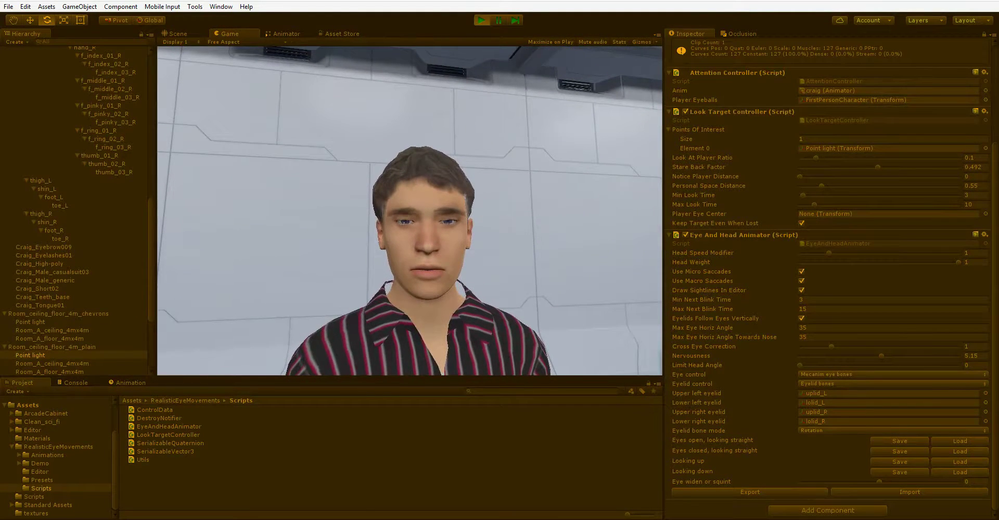
key("w")
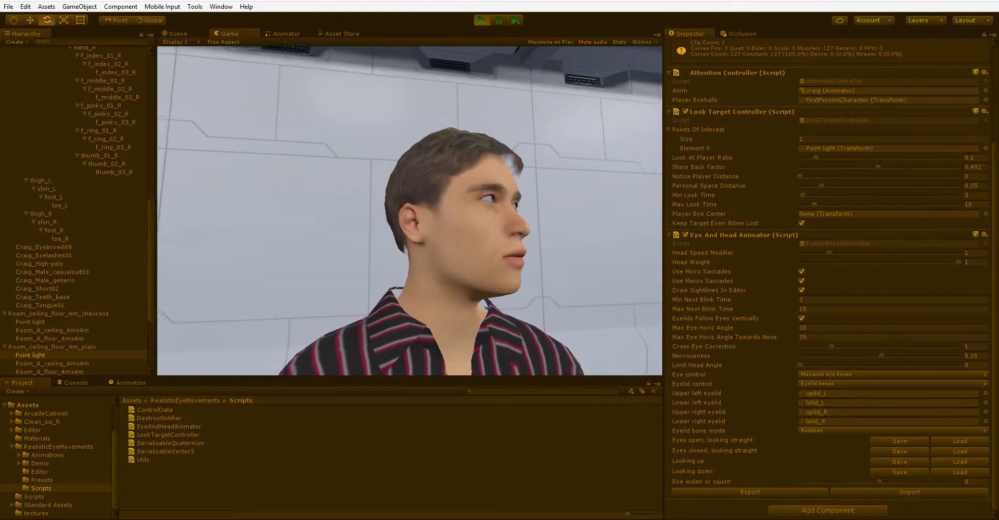
key("s")
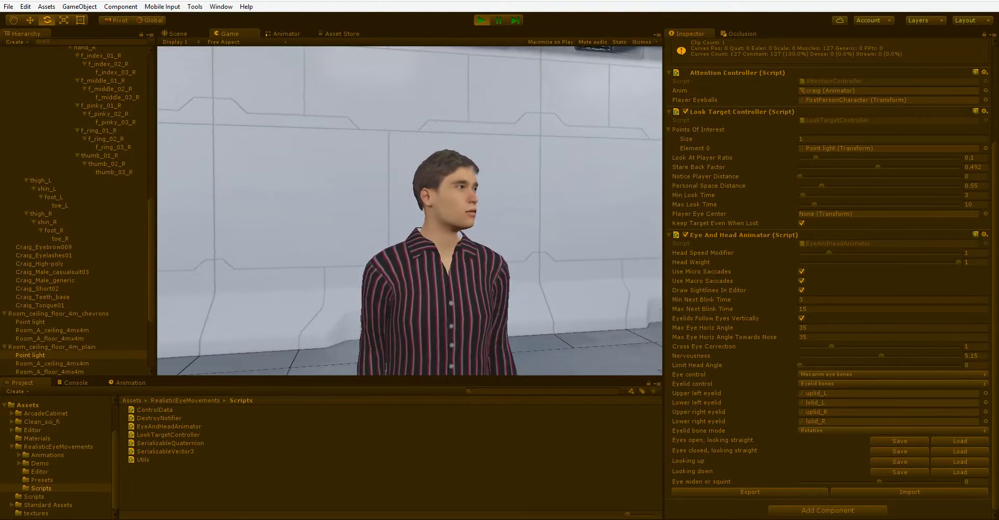
key("a")
key("s")
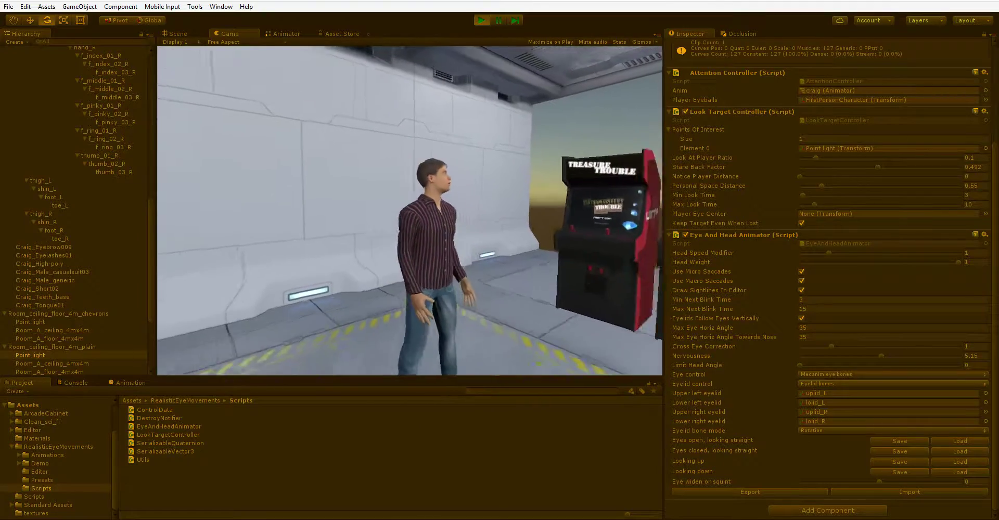
key("s")
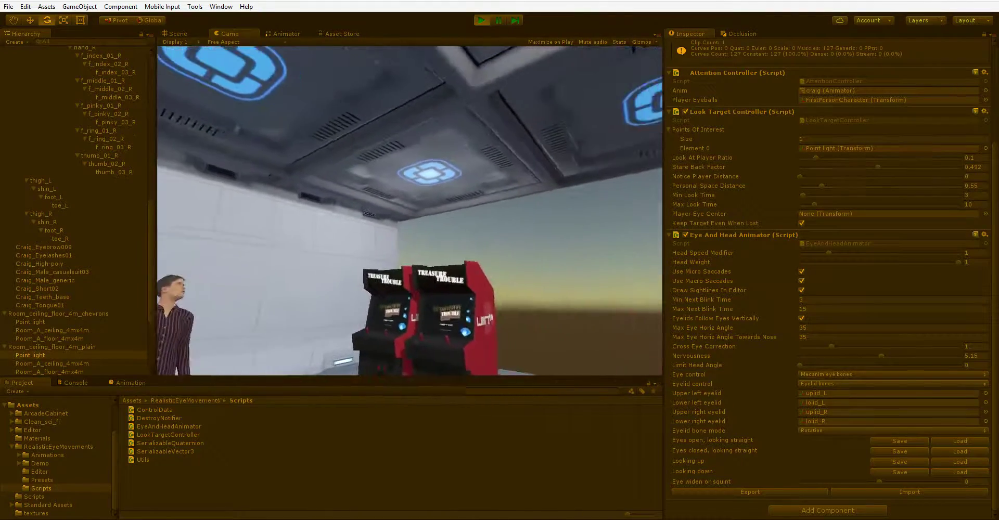
- Walk up to the character and sidestep around him at close range to examine how his gaze tracks the player
key("w")
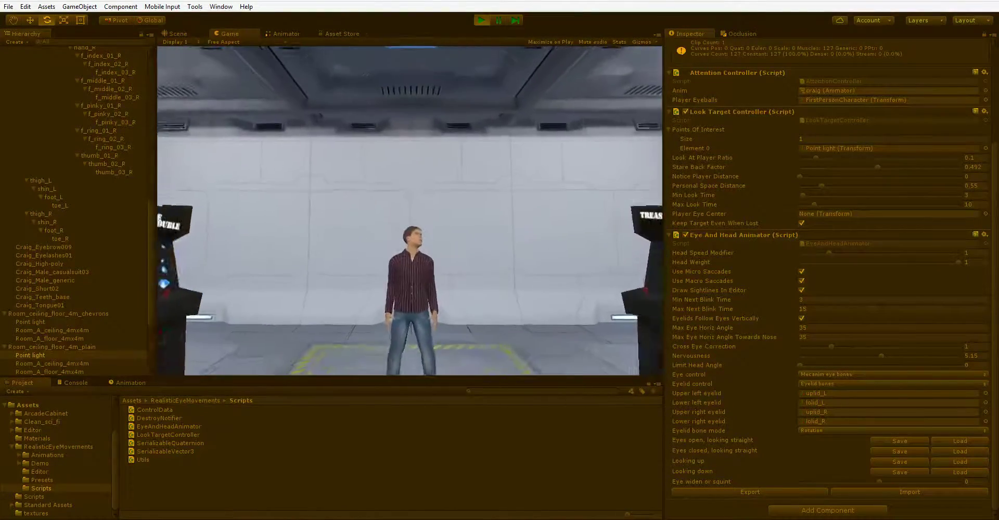
key("d")
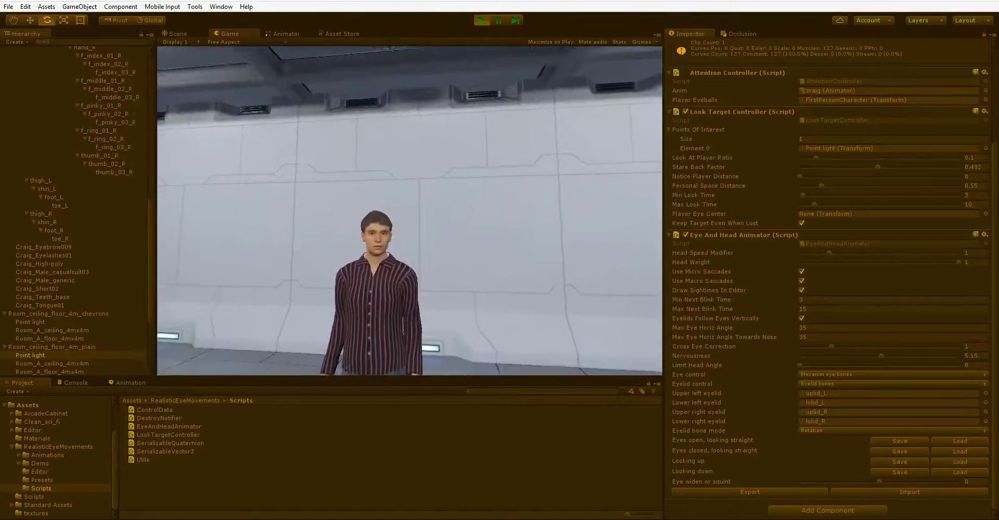
key("a")
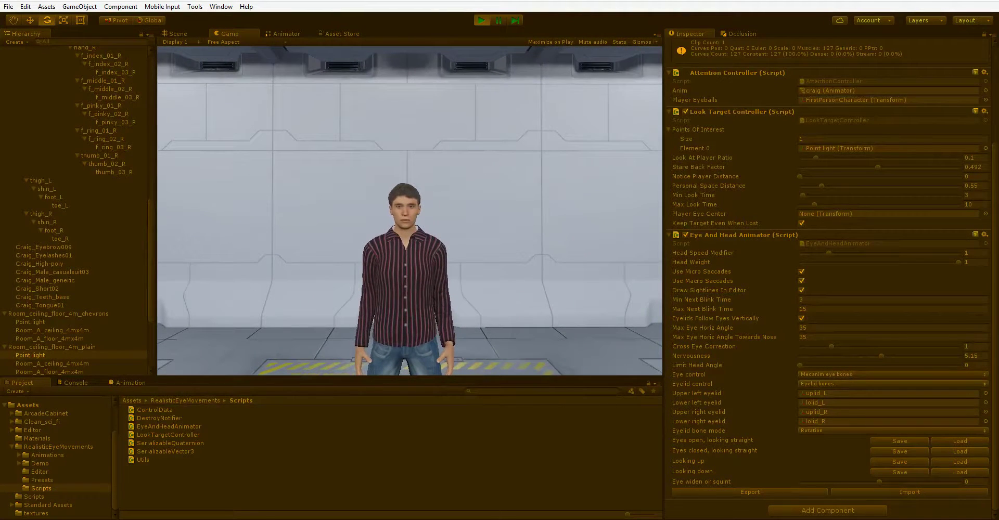
key("d")
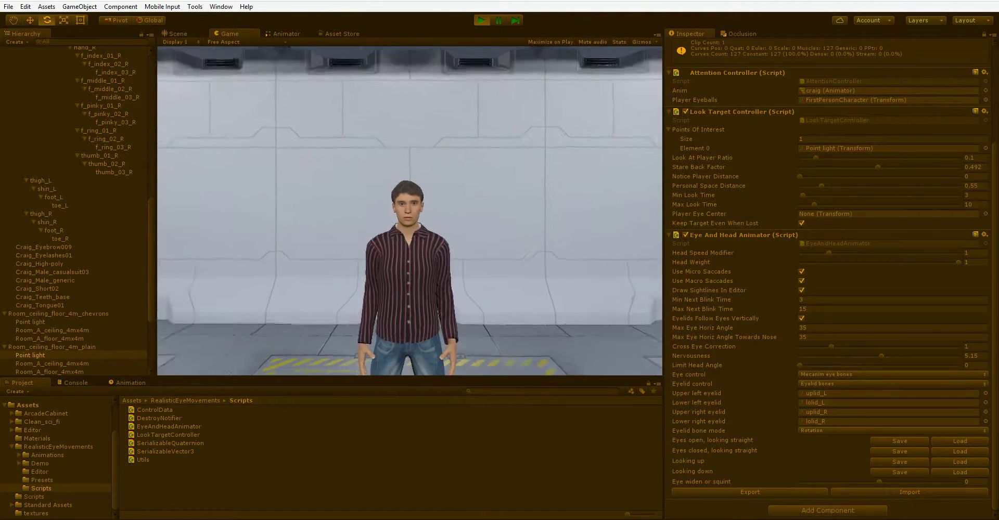
key("d")
key("a")
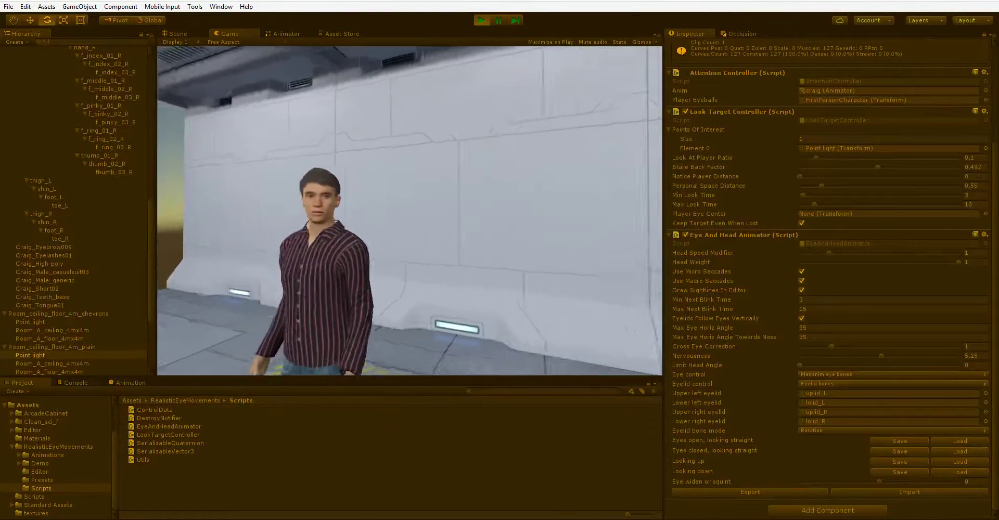
key("a")
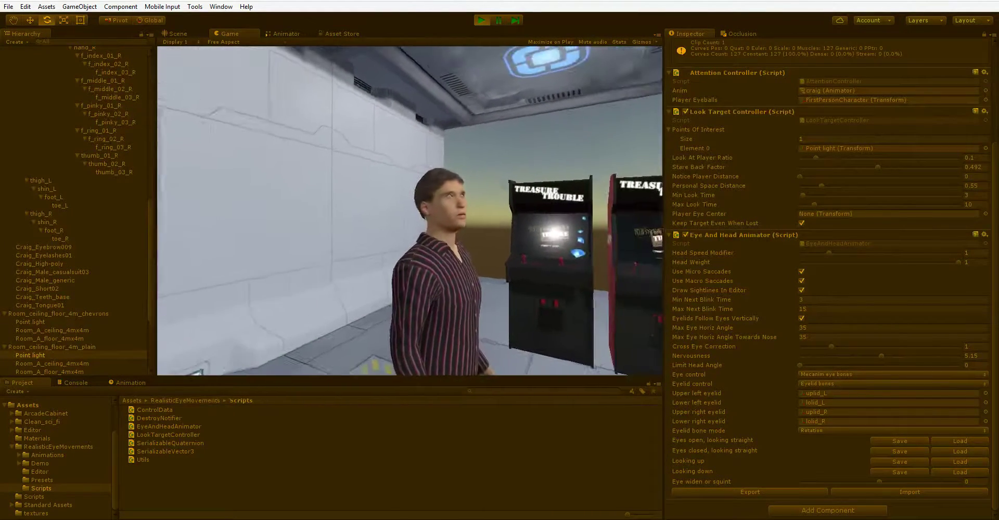
key("d")
key("d")
- Back away from the character, approach him again and retreat to check how distance affects where he looks
key("s")
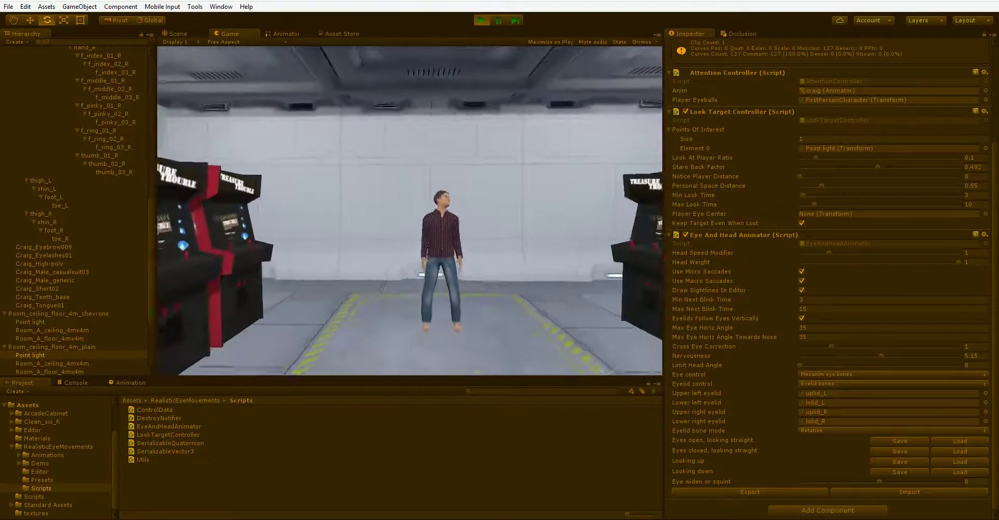
key("s")
key("w")
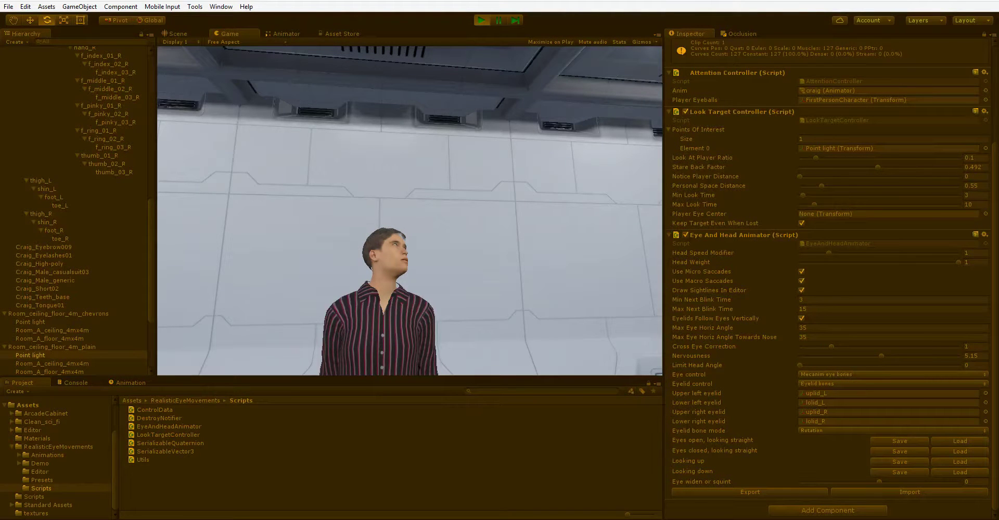
key("s")
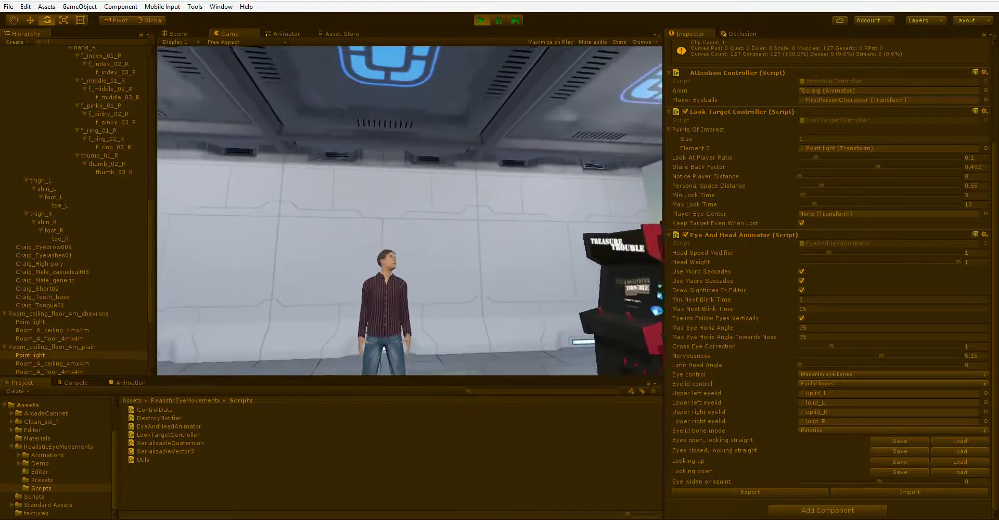
key("s")
key("w")
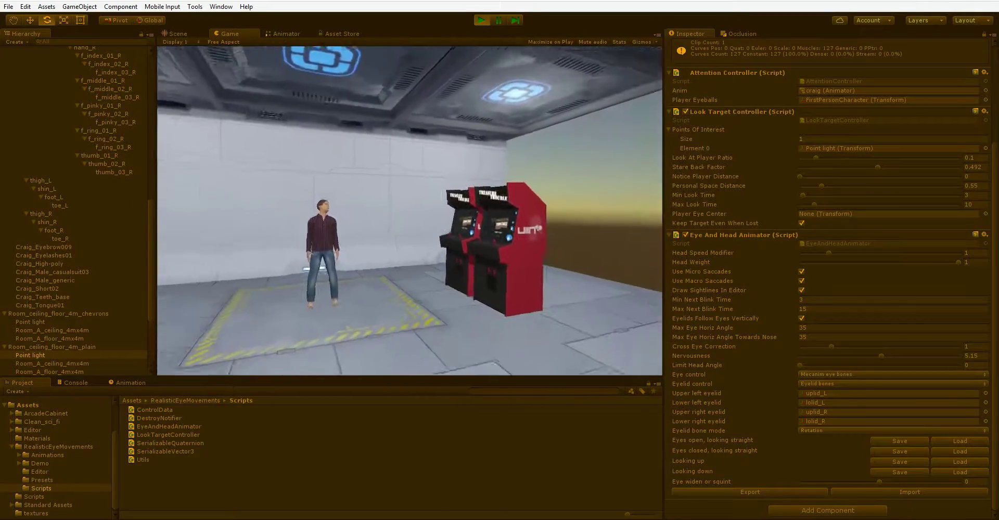
- Circle the character from a distance, approach and back off once more to compare his gaze, and stop the play test
key("d")
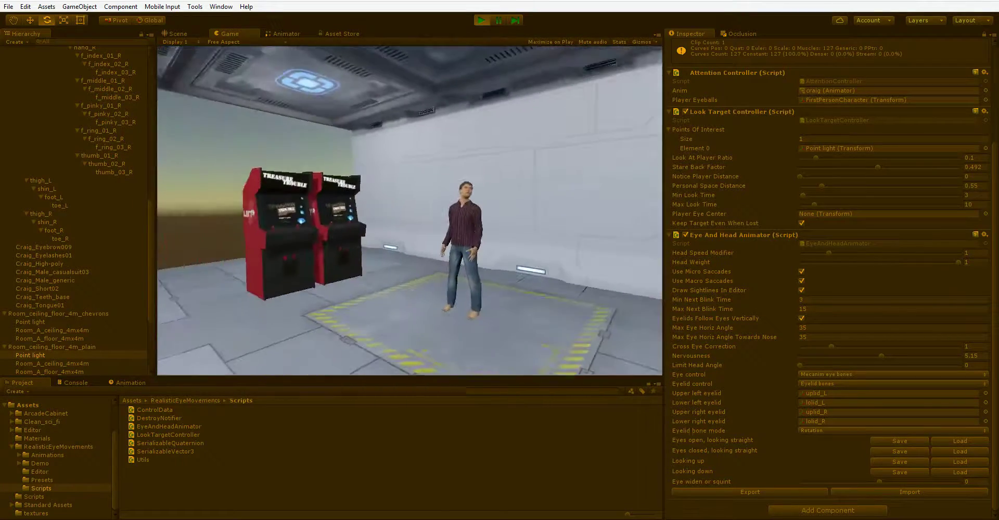
key("a")
key("w")
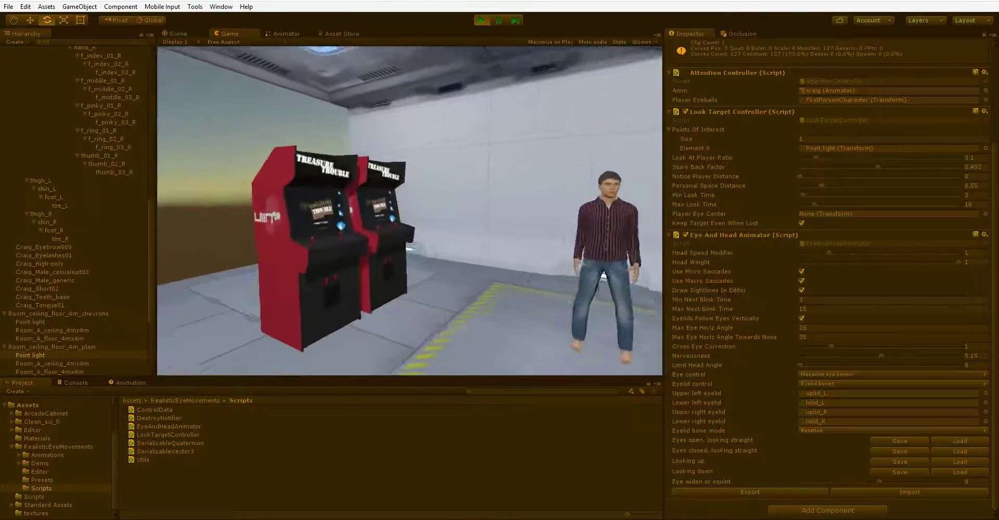
key("w")
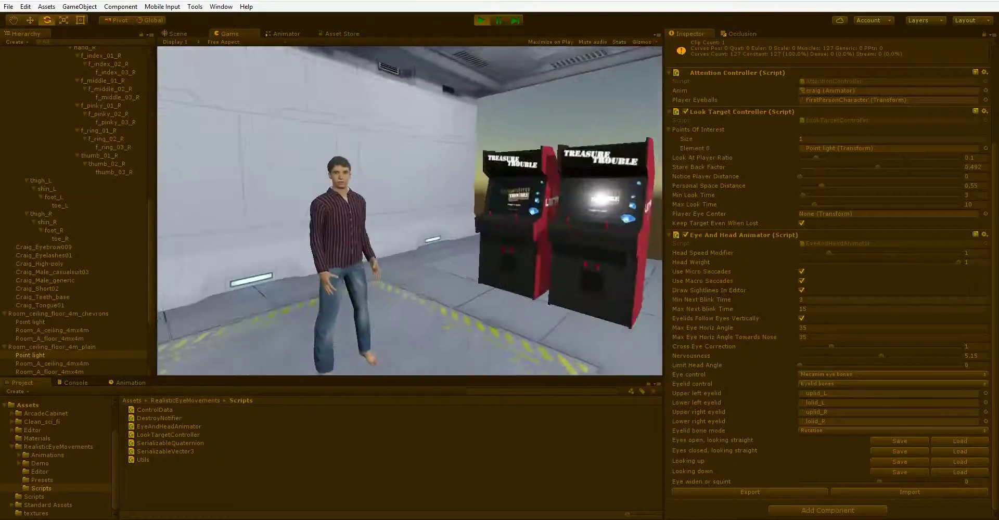
key("w")
key("w")
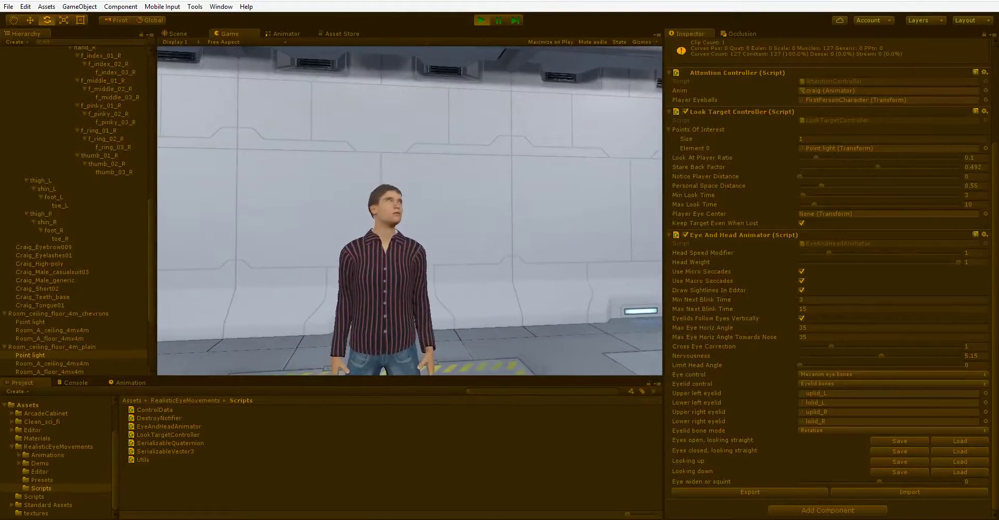
key("s")
key("s")
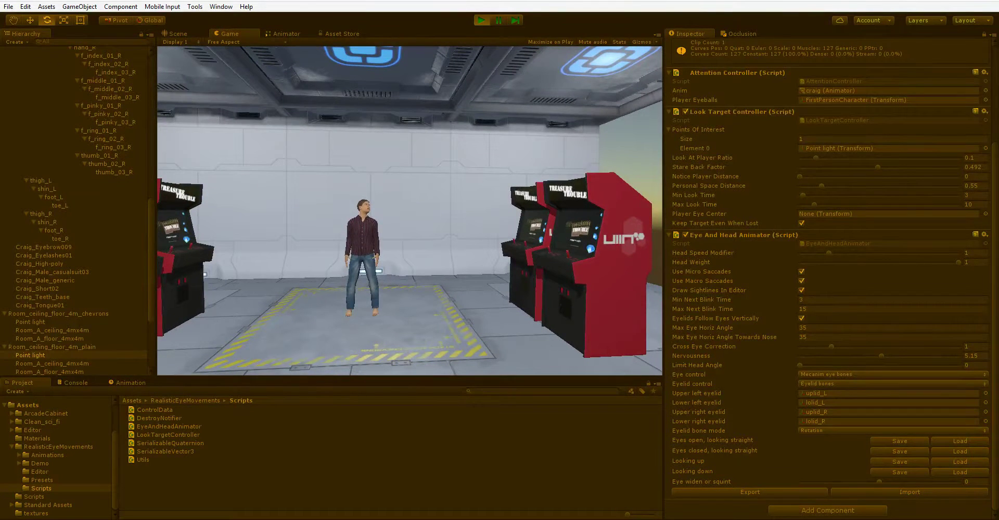
key("ctrl+p")
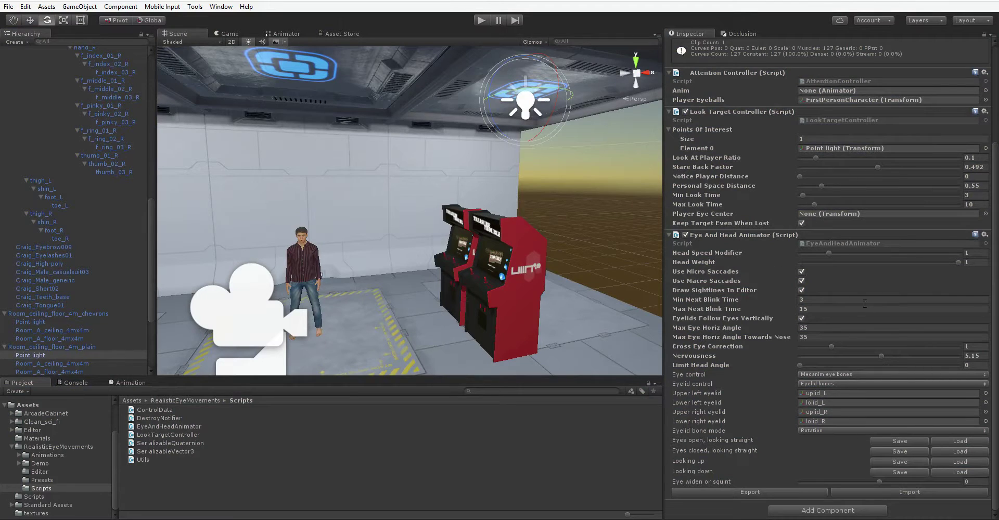
- Set the Look Target Controller's Personal Space Distance to 0
left_click(830, 139)
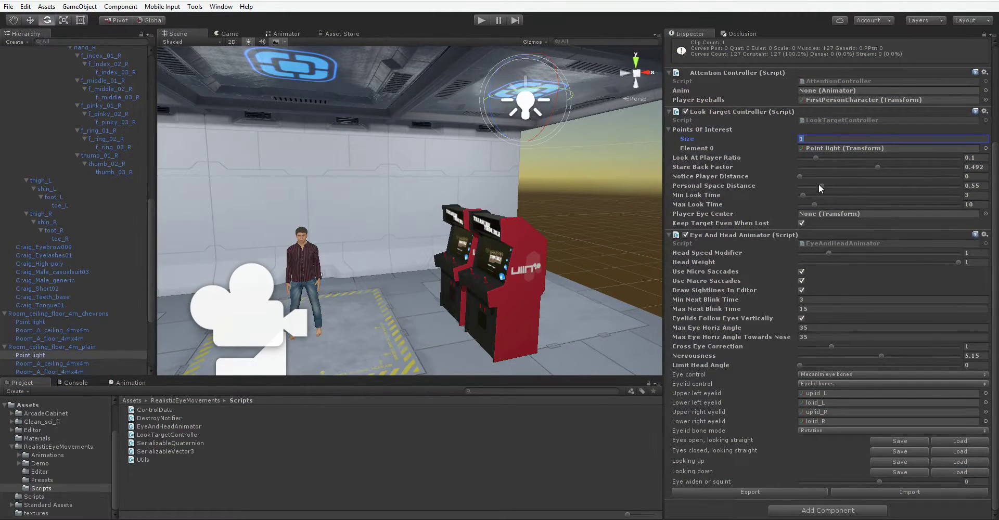
left_click_drag(819, 183, 488, 133)
right_click_drag(485, 136, 363, 188)
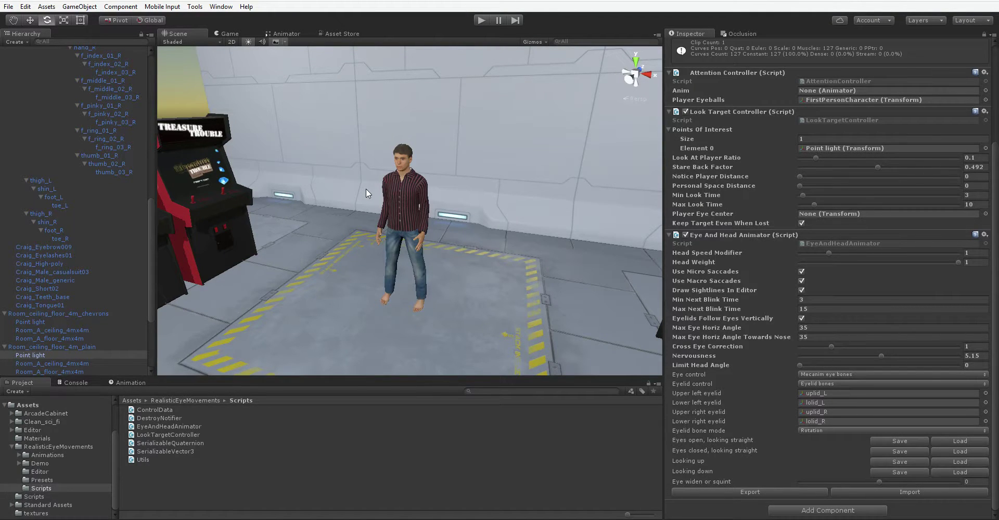
- Remove the Attention Controller script component from craig
scroll(907, 257, "up", 5)
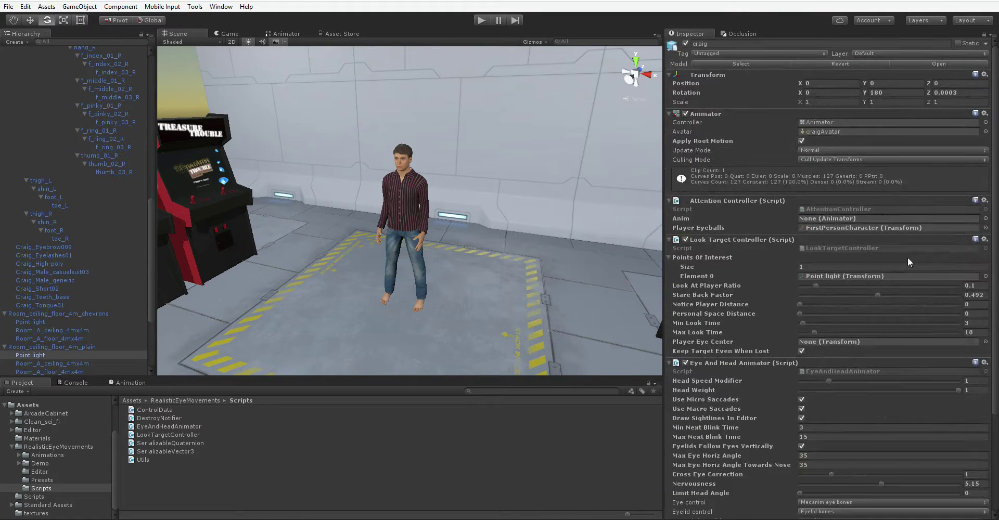
left_click(985, 200)
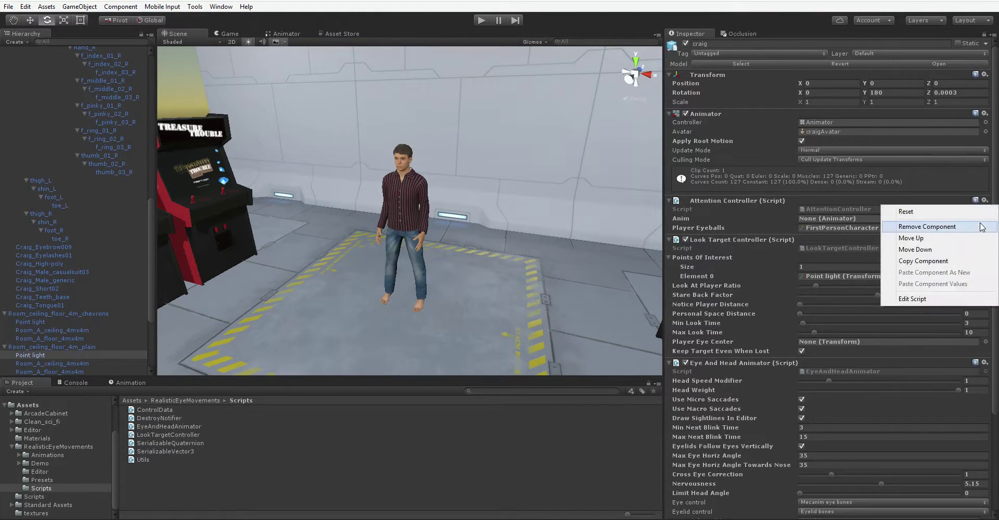
left_click(982, 227)
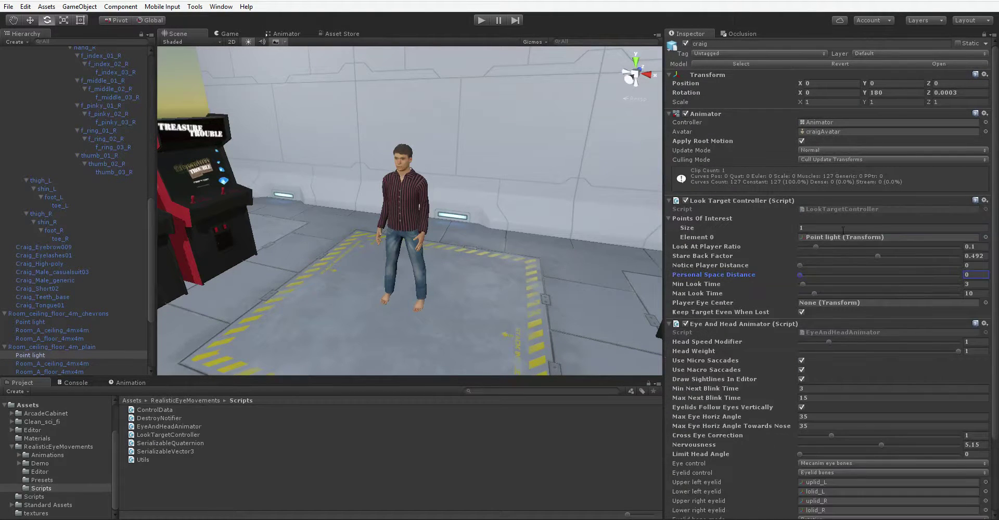
- Play the scene, walk up to the character to check his gaze without the Attention Controller, and stop playing
left_click(482, 21)
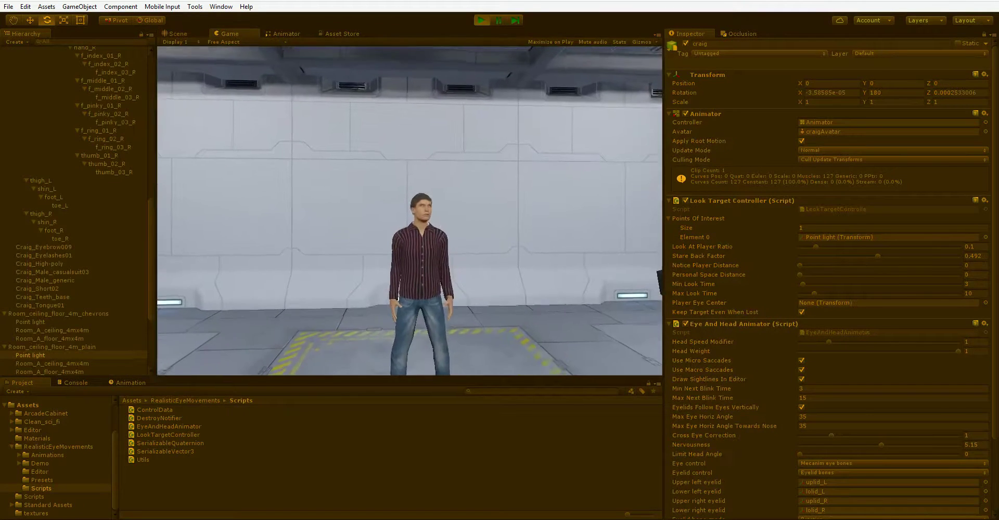
key("w")
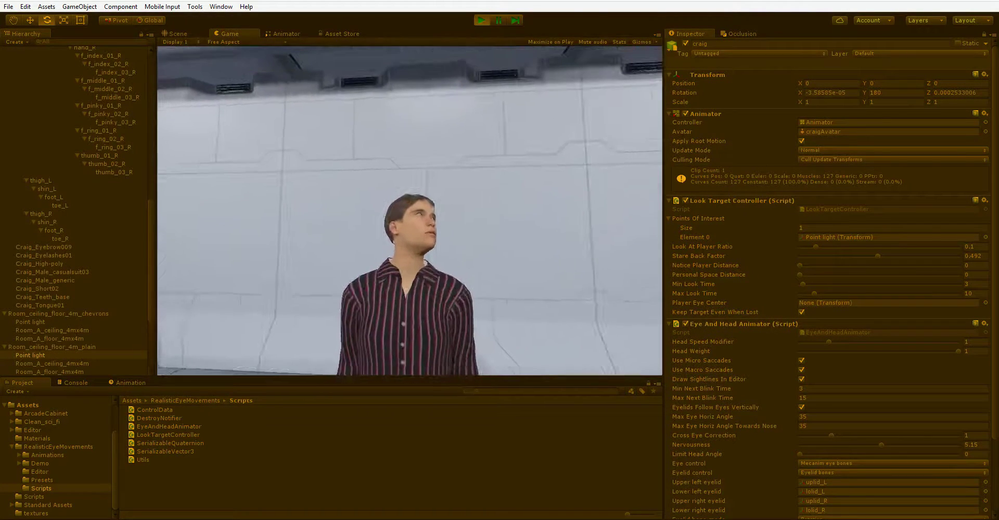
key("ctrl+p")
key("ctrl+p")
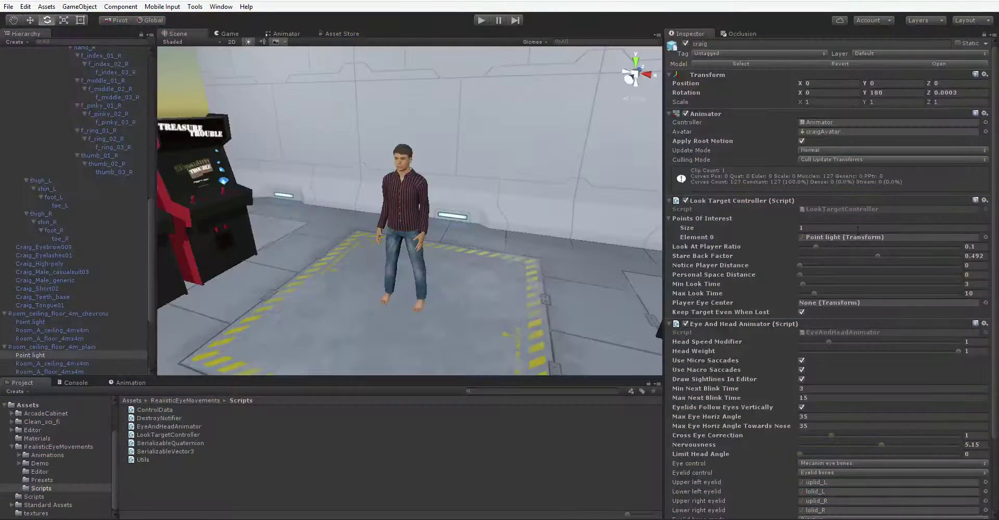
- Empty the Look Target Controller's Points Of Interest list by setting its Size to 0
left_click(835, 227)
type("0")
key("Return")
- Play the scene and move around the character to check his gaze without any points of interest
left_click(482, 21)
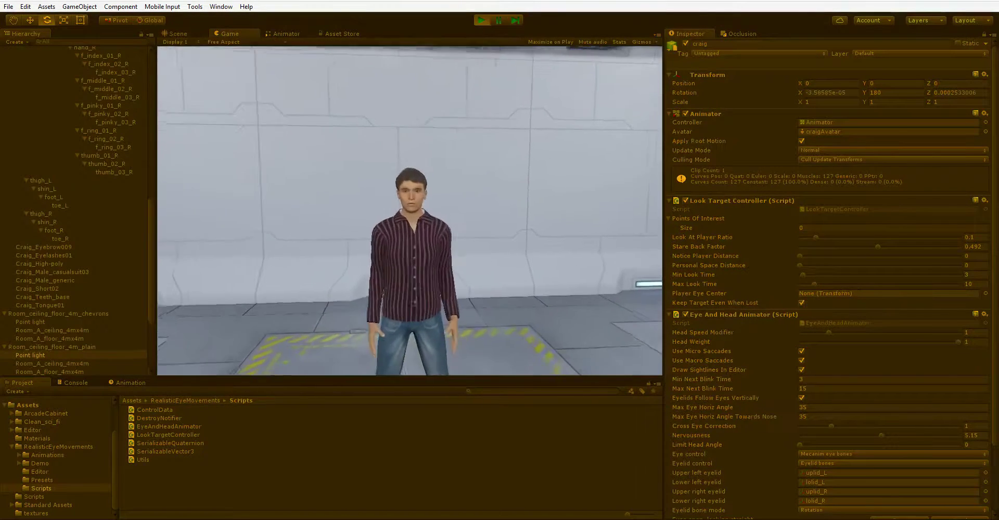
key("d")
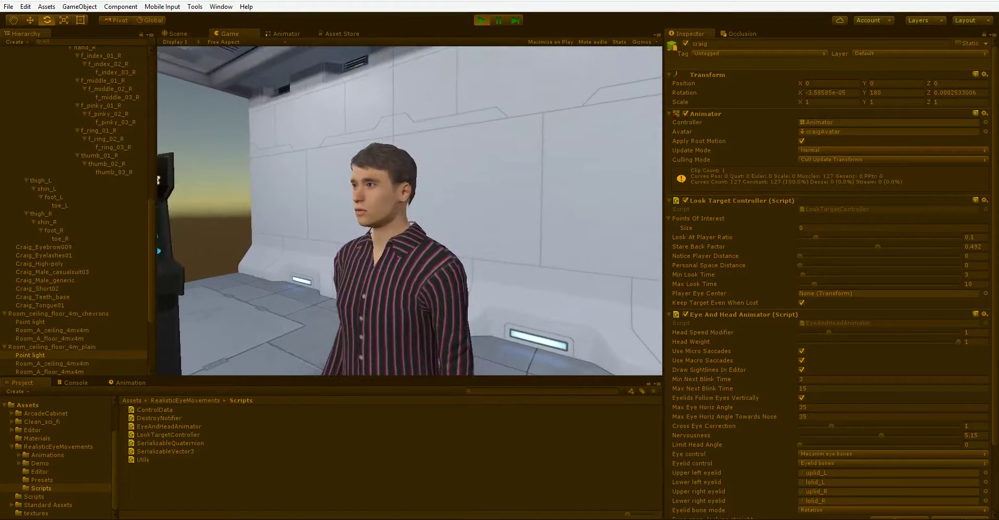